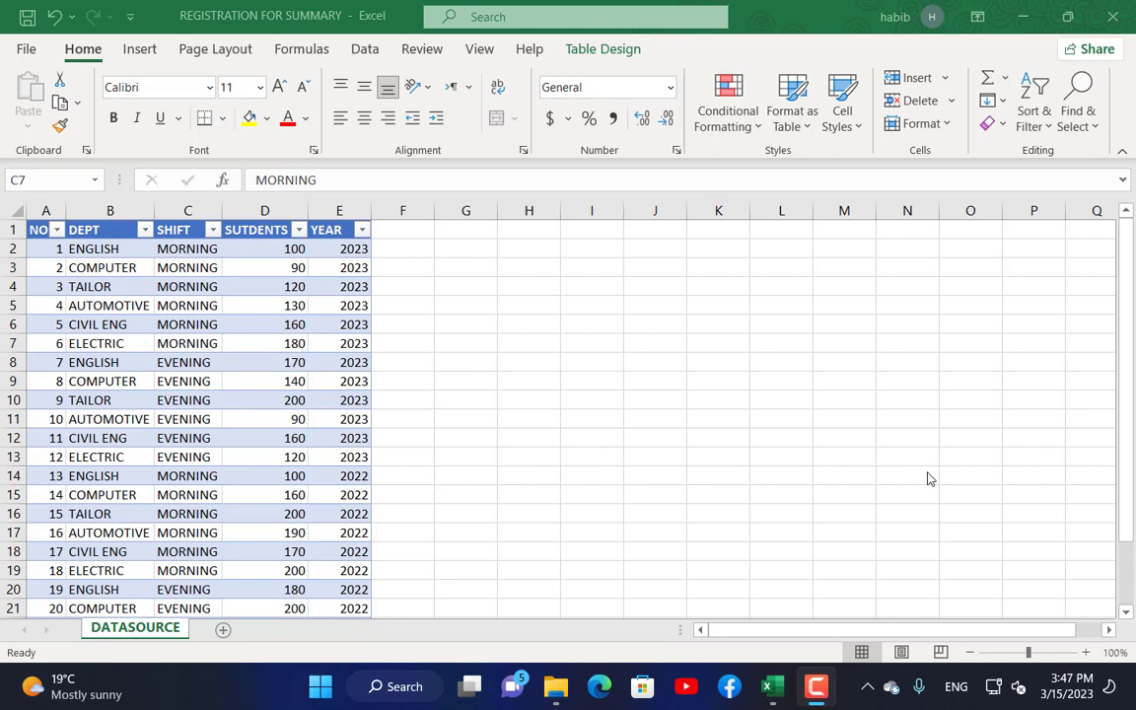
# Create a PivotTable from the REGISTRATION table on a new worksheet, with DEPT as rows and the sum of SUTDENTS as values
pyautogui.click(121, 264)
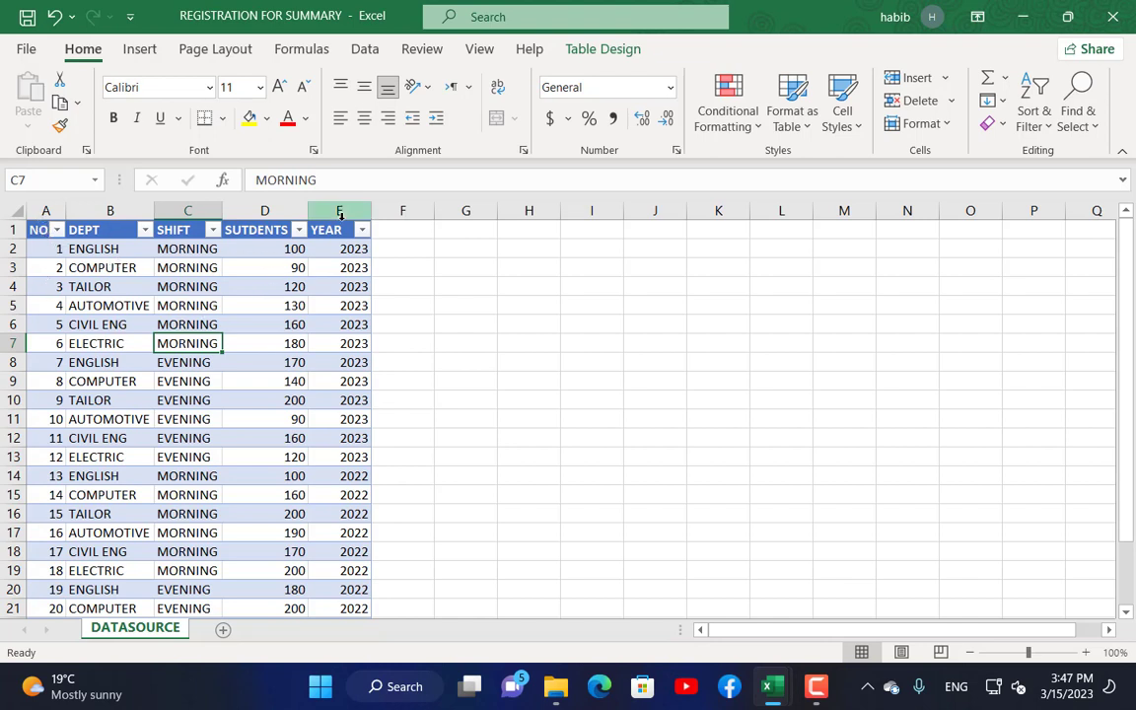
pyautogui.click(139, 48)
pyautogui.click(49, 103)
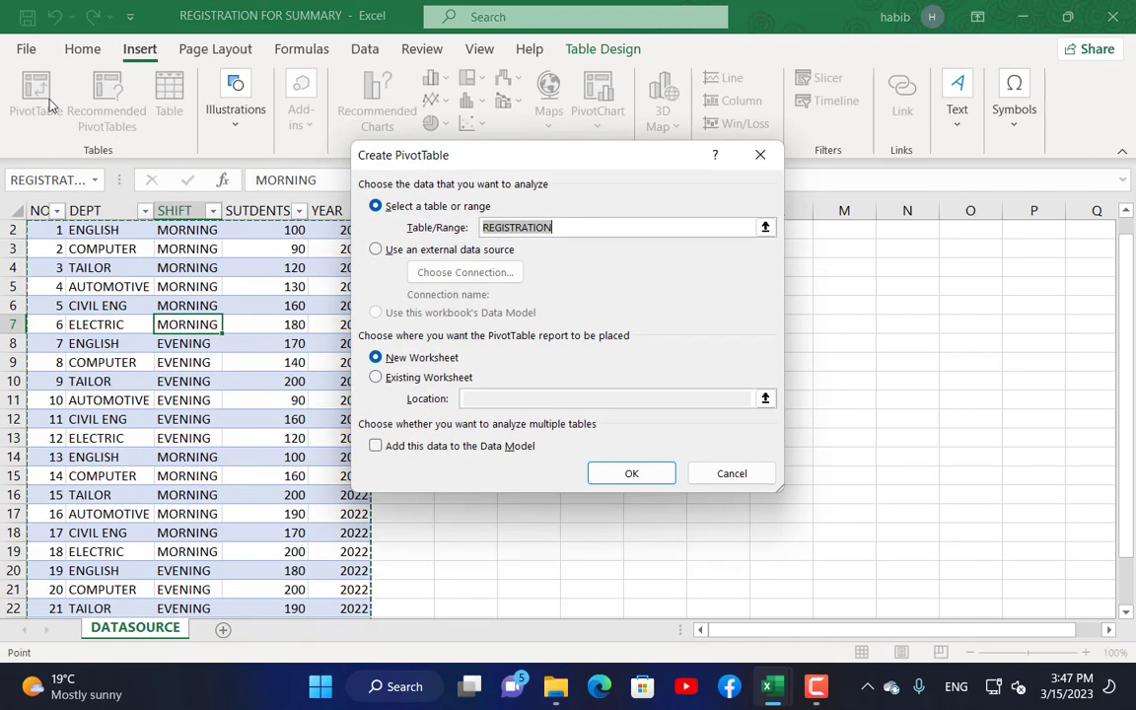
pyautogui.scroll(-1, 498, 205)
pyautogui.click(631, 474)
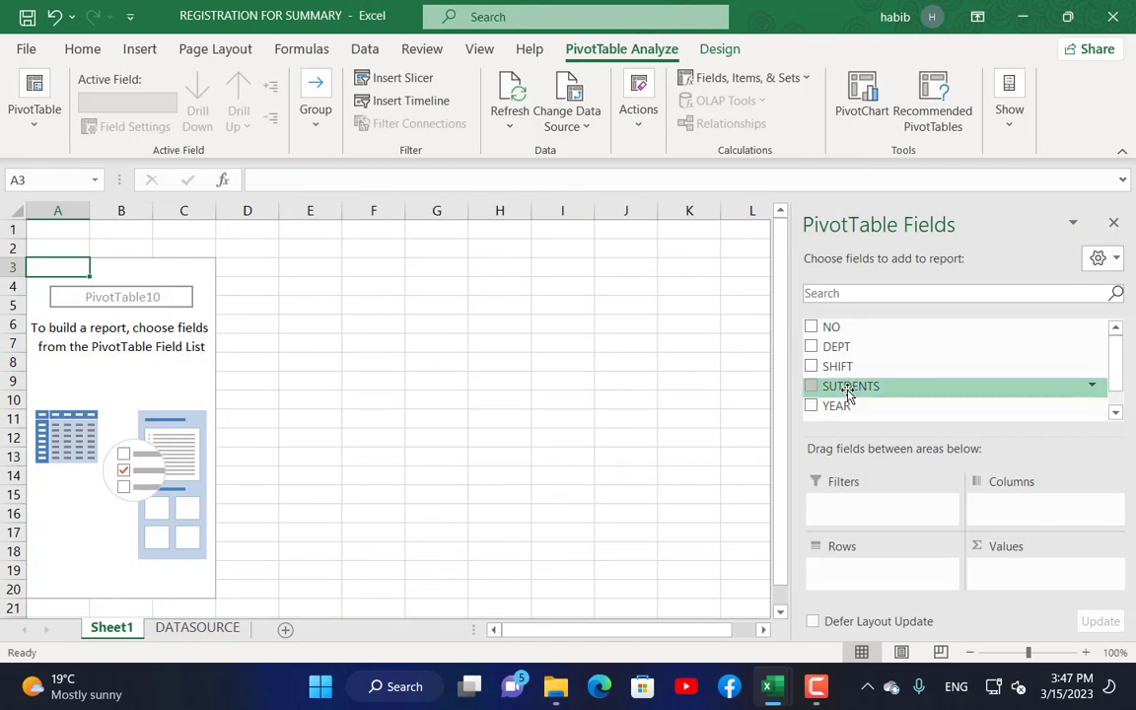
pyautogui.moveTo(848, 393); pyautogui.dragTo(1028, 592)
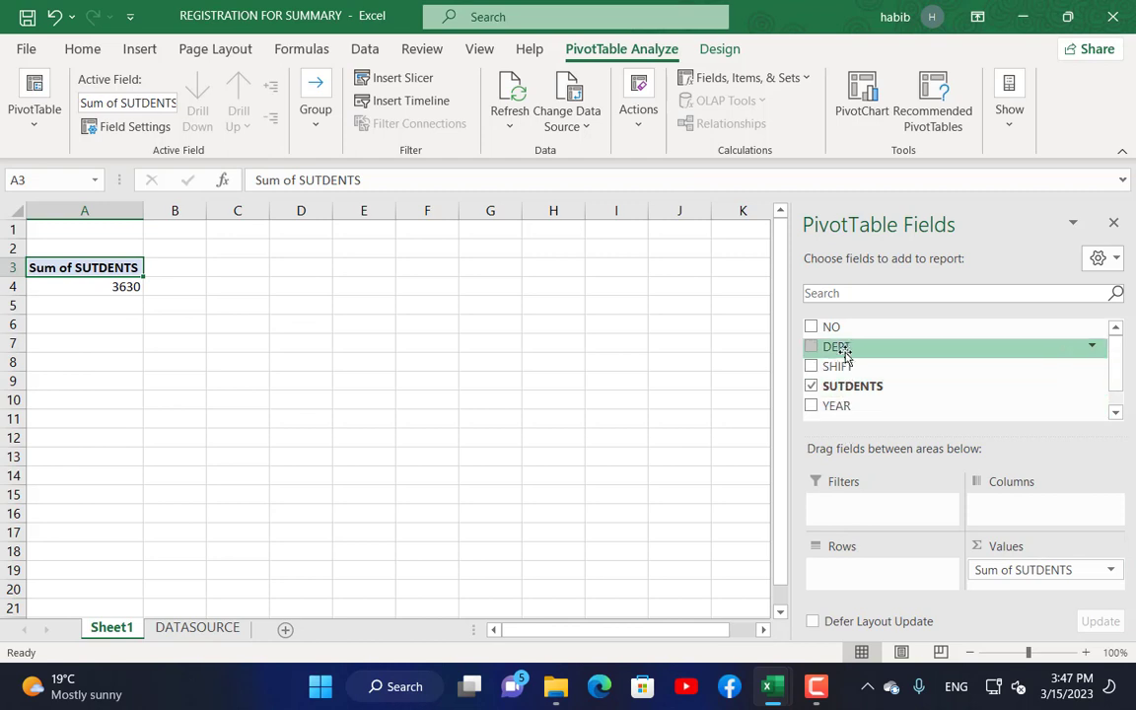
pyautogui.moveTo(838, 347); pyautogui.dragTo(868, 582)
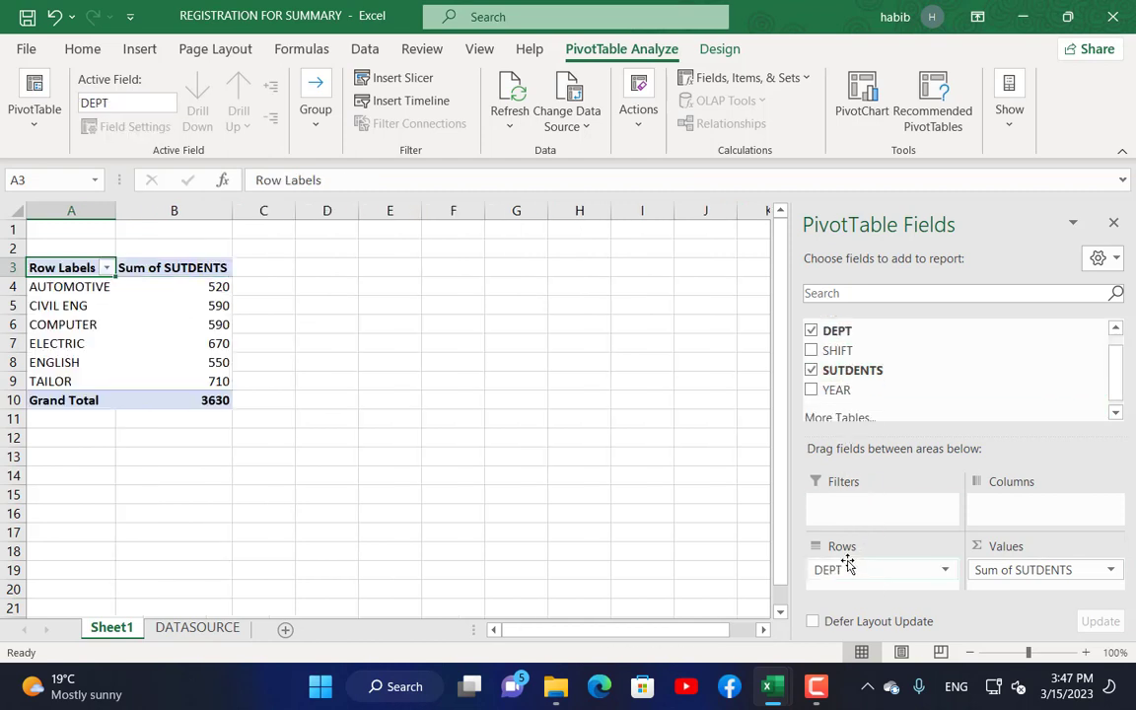
# Show the Sum of SUTDENTS values as % of Parent Row Total
pyautogui.rightClick(203, 288)
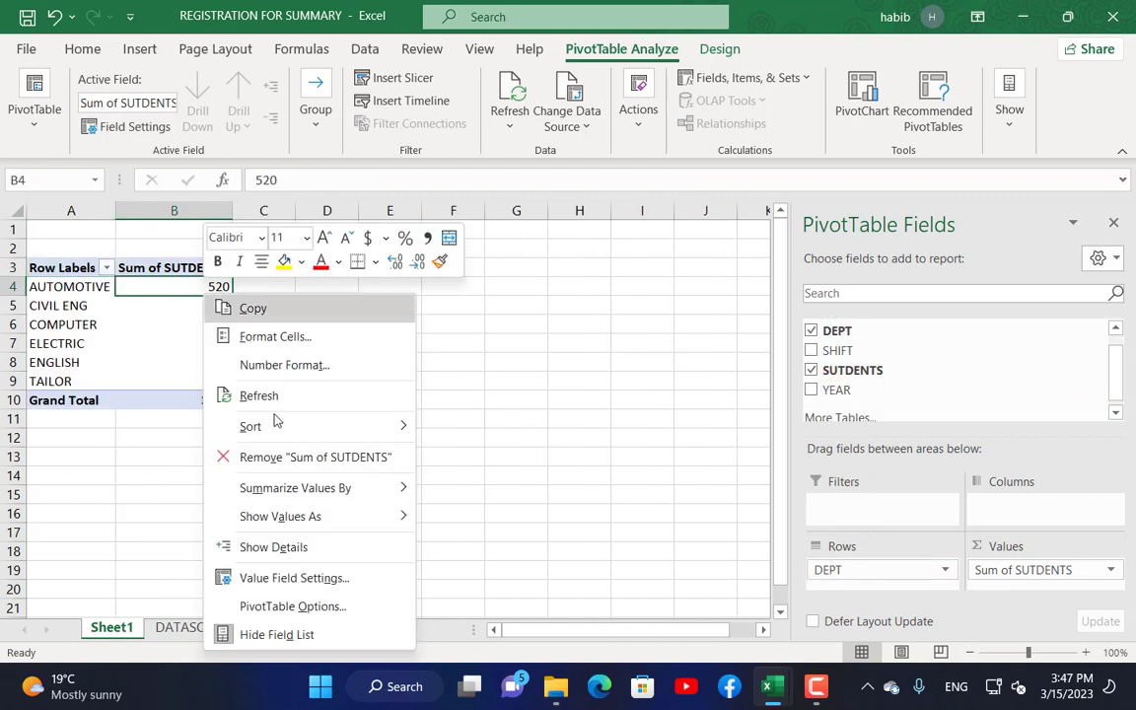
pyautogui.moveTo(357, 520)
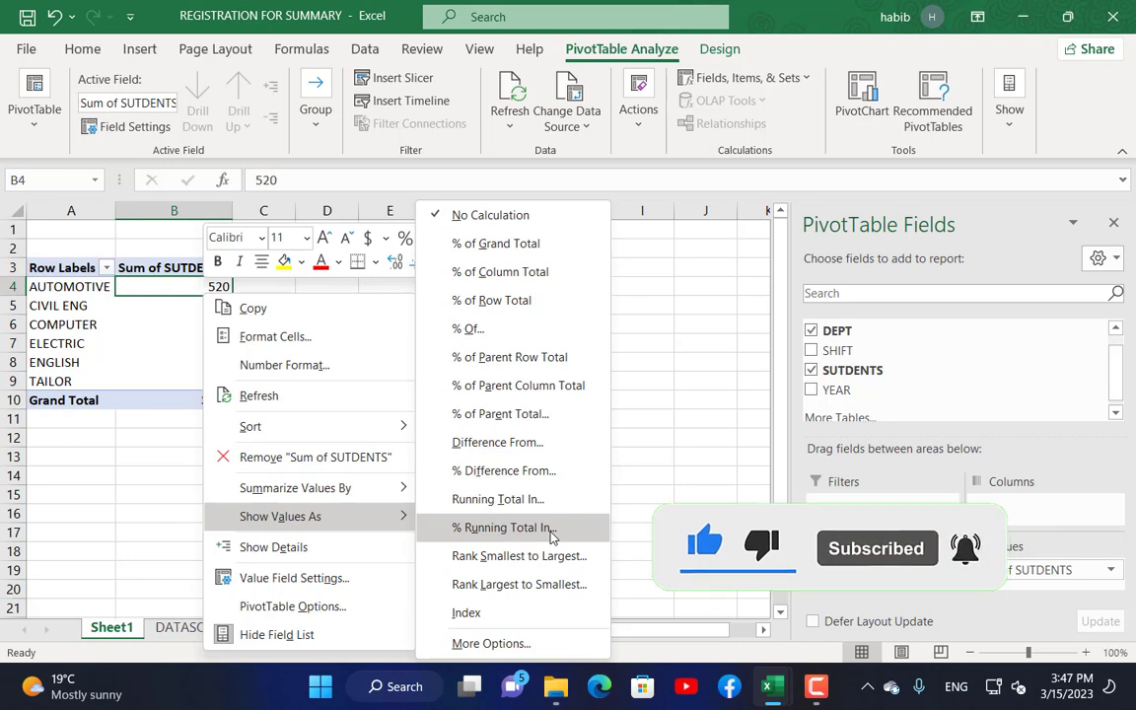
pyautogui.click(532, 360)
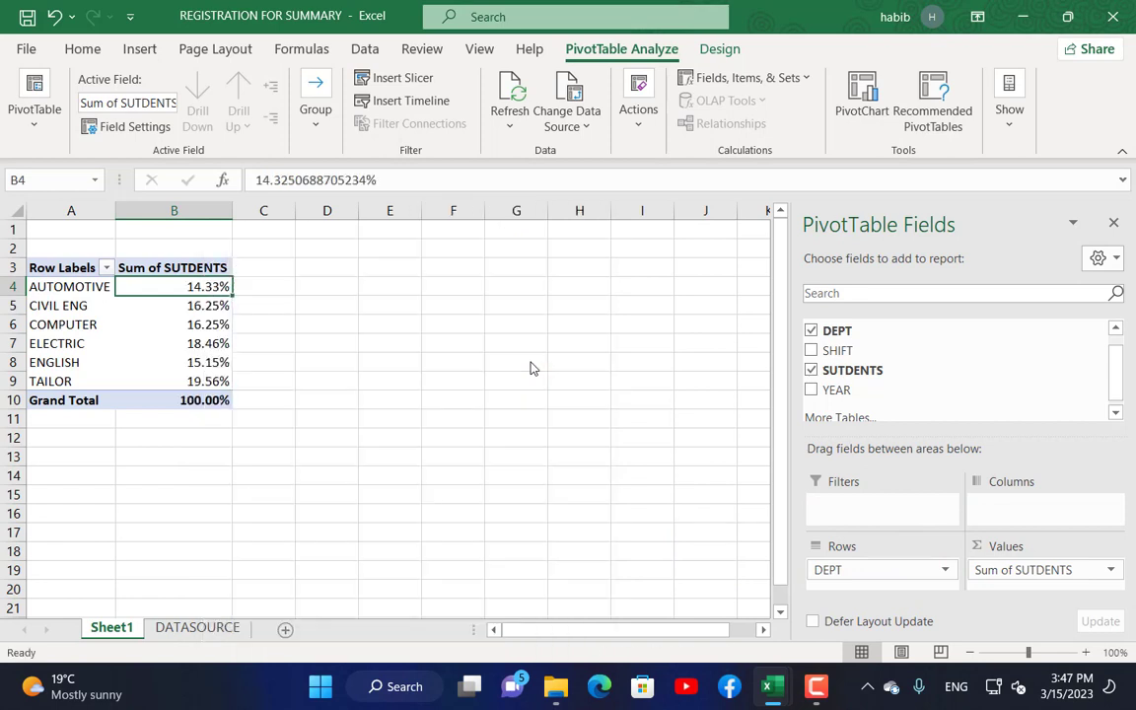
# Switch the Sum of SUTDENTS display to % of Grand Total, followed by % of Column Total for comparison
pyautogui.rightClick(220, 305)
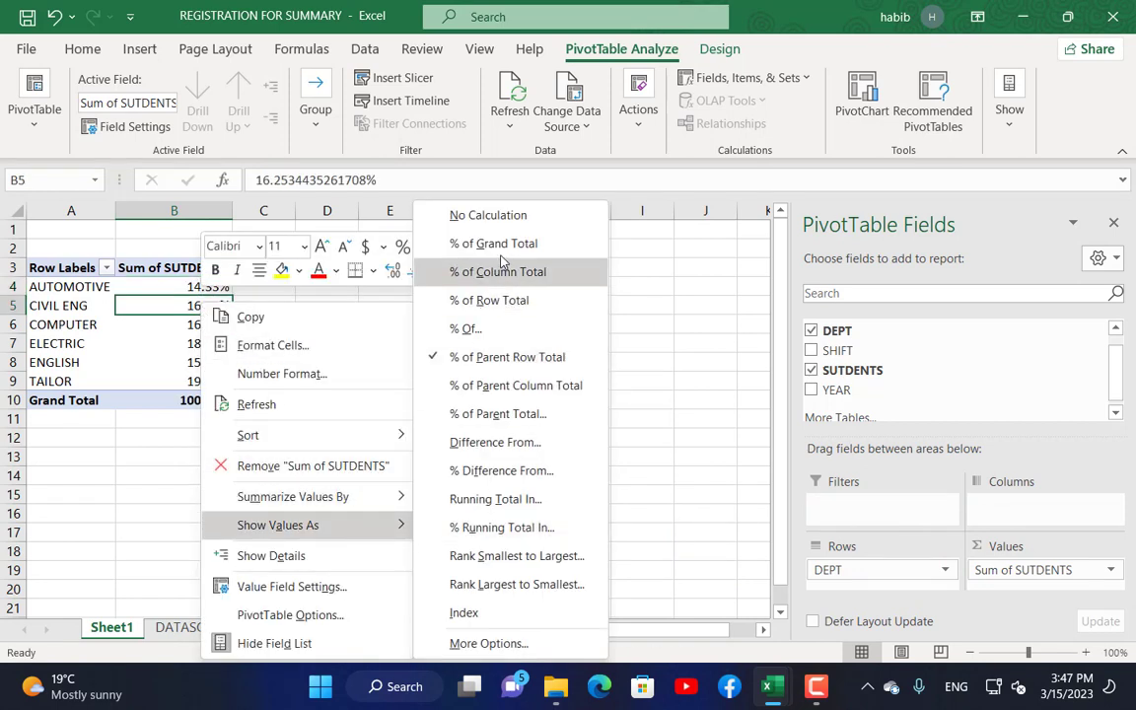
pyautogui.click(505, 244)
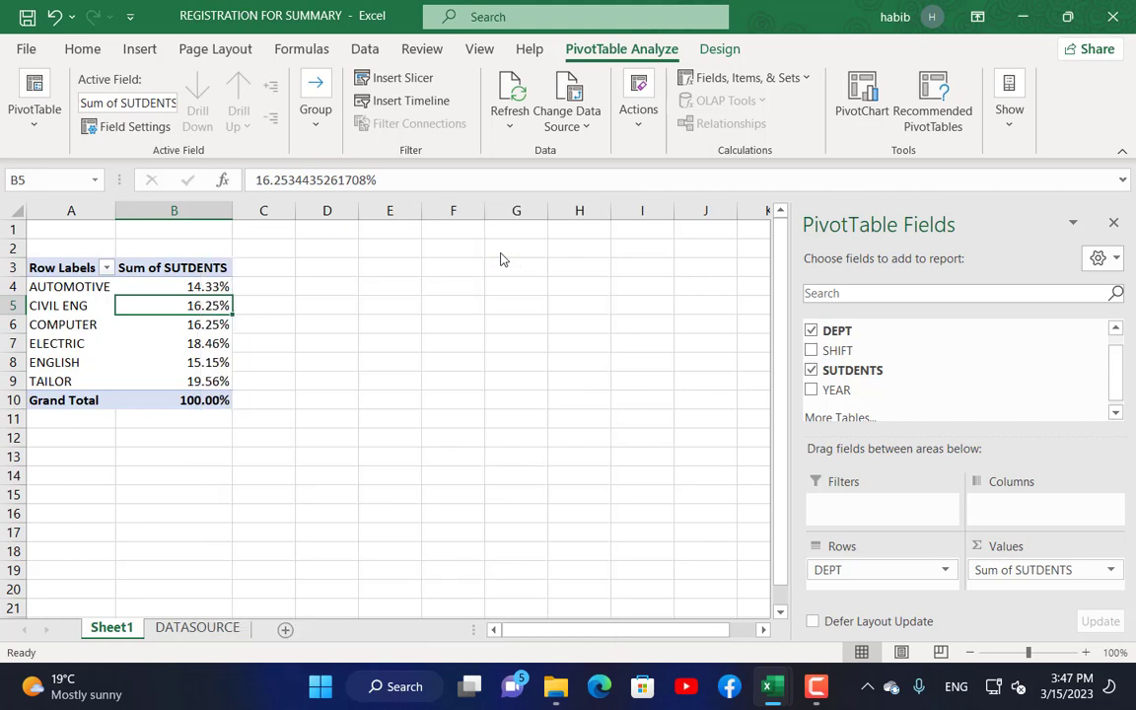
pyautogui.rightClick(217, 302)
pyautogui.moveTo(373, 534)
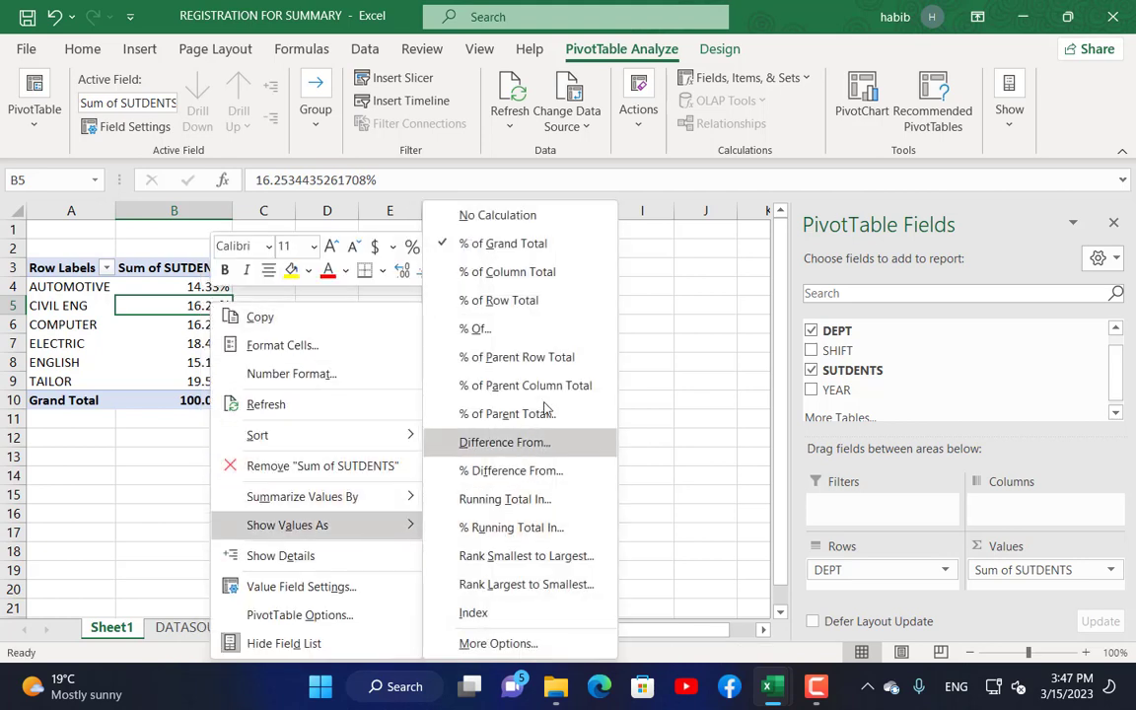
pyautogui.click(541, 284)
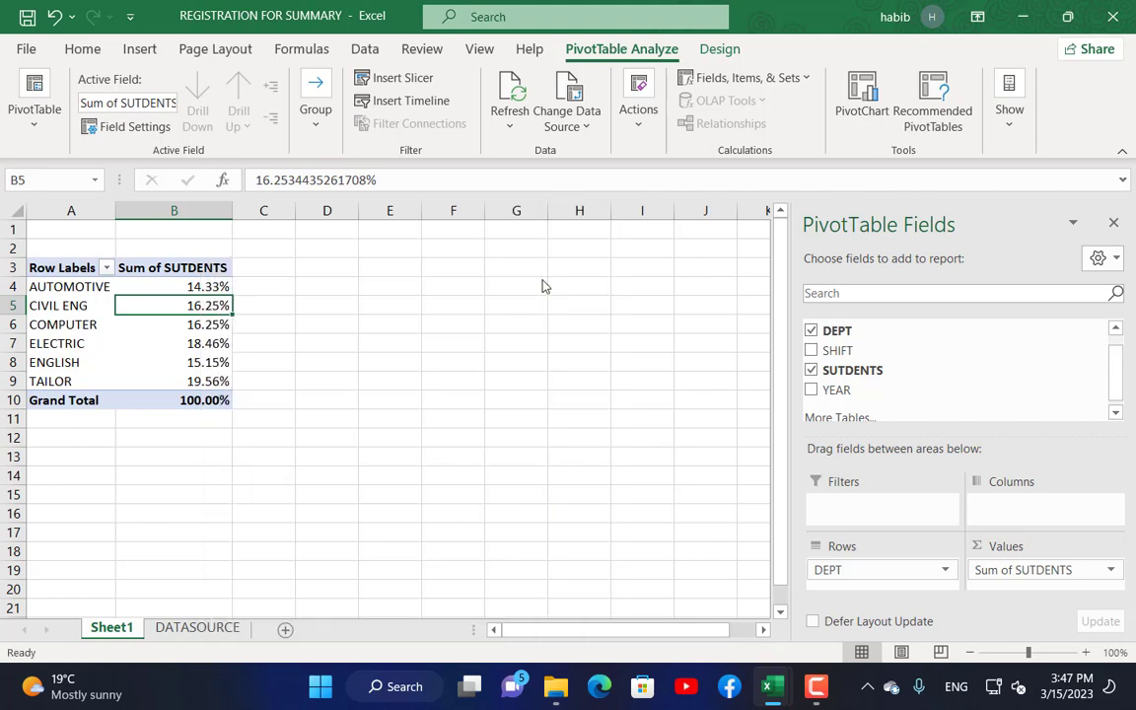
# Reapply % of Column Total to the student values and select all six department percentages to check their sum
pyautogui.rightClick(190, 325)
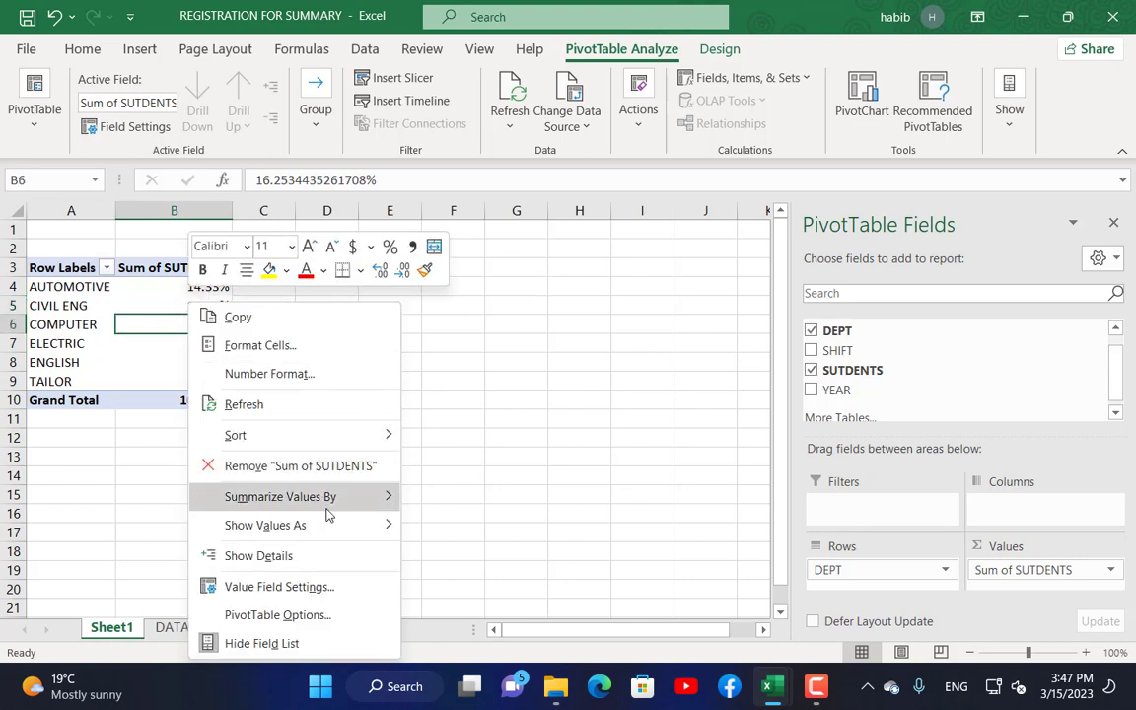
pyautogui.moveTo(384, 537)
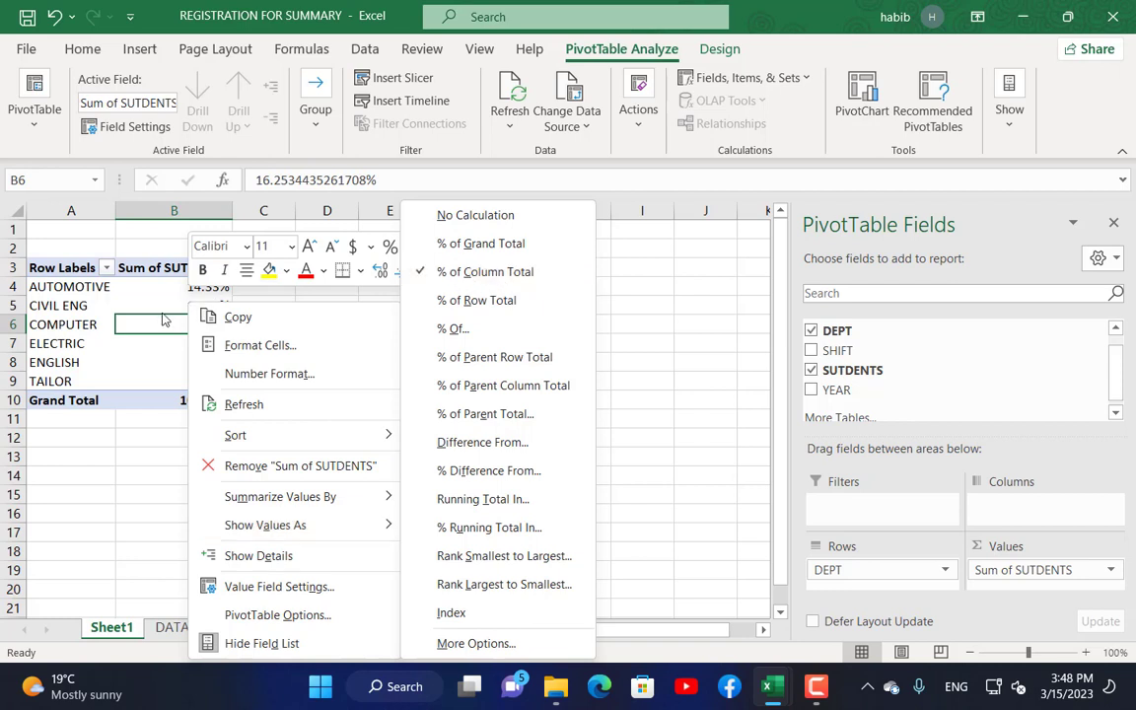
pyautogui.click(496, 280)
pyautogui.moveTo(198, 285); pyautogui.dragTo(207, 378)
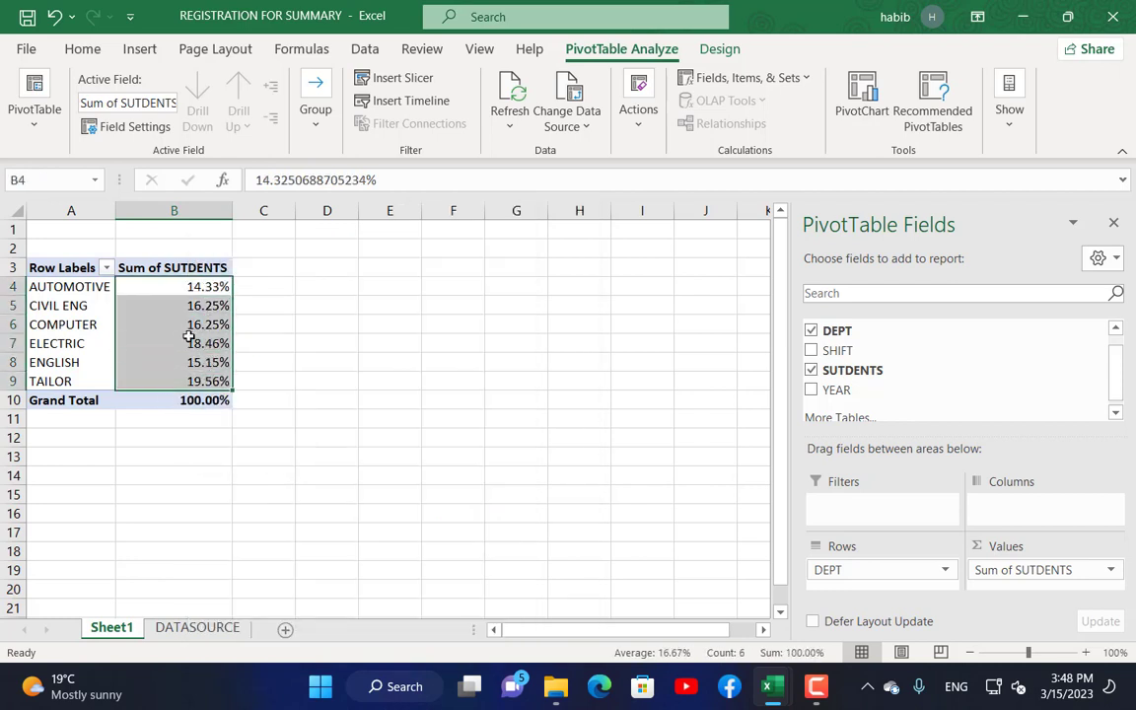
# Change the calculation of the department percentages to % of Parent Row Total
pyautogui.rightClick(190, 304)
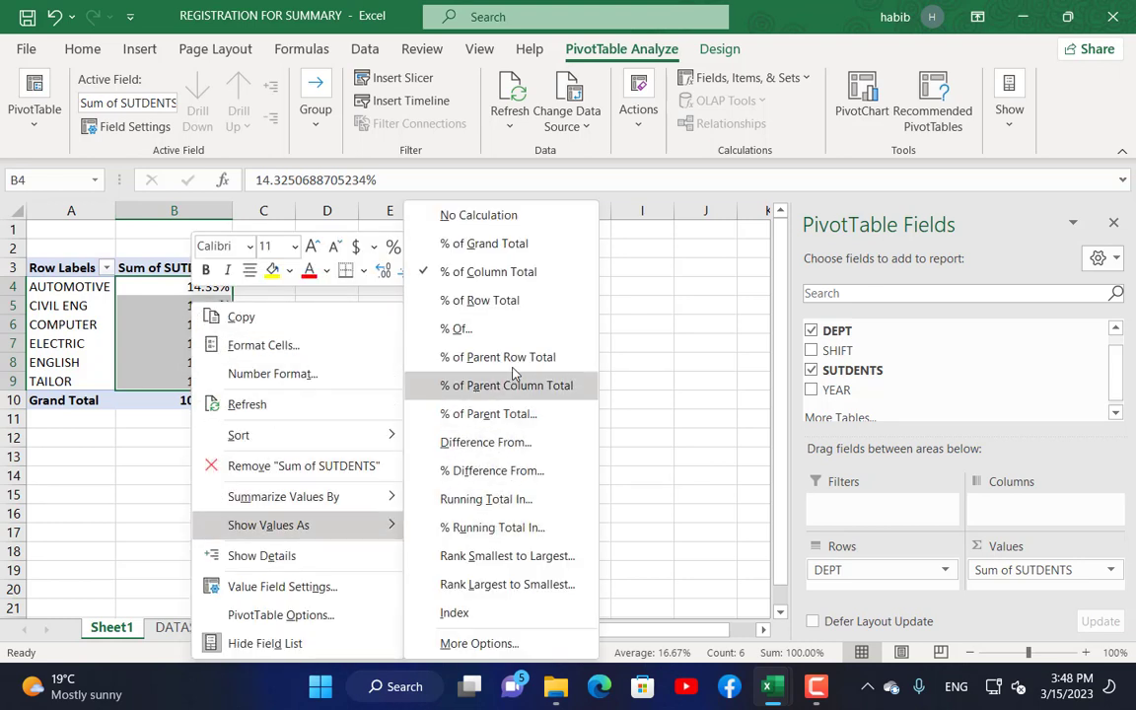
pyautogui.click(514, 365)
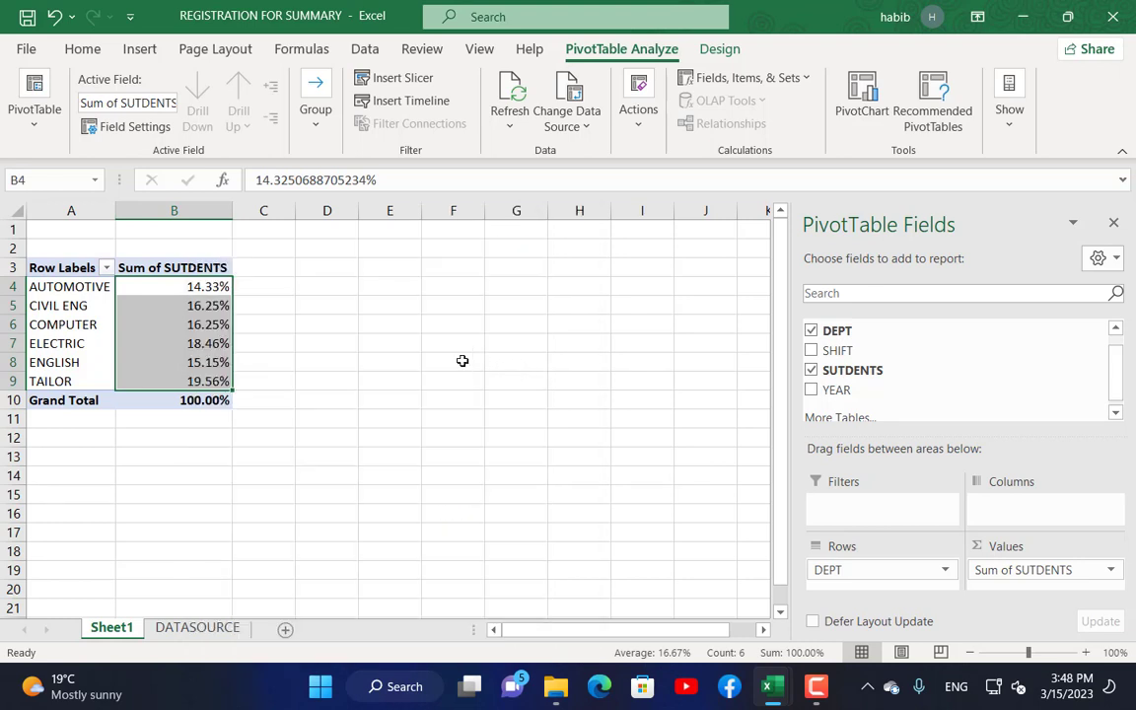
pyautogui.click(212, 324)
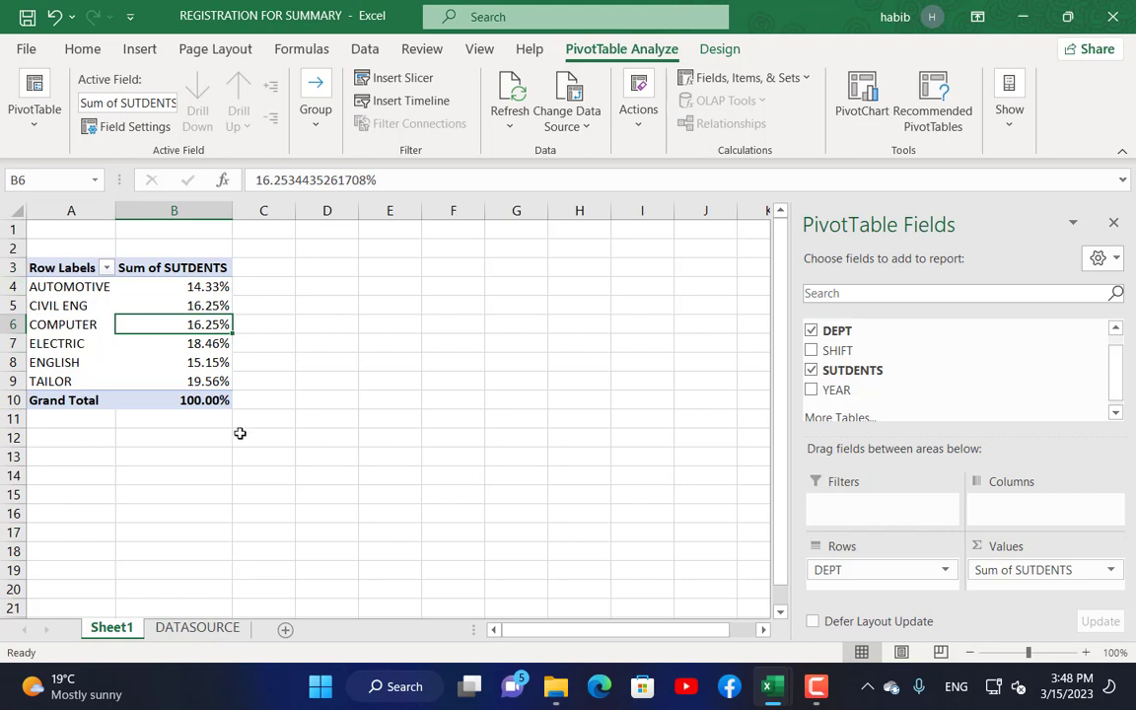
# Add YEAR above DEPT in the PivotTable rows and select the department percentages of 2022 and of 2023 to check each sum
pyautogui.moveTo(828, 393); pyautogui.dragTo(854, 583)
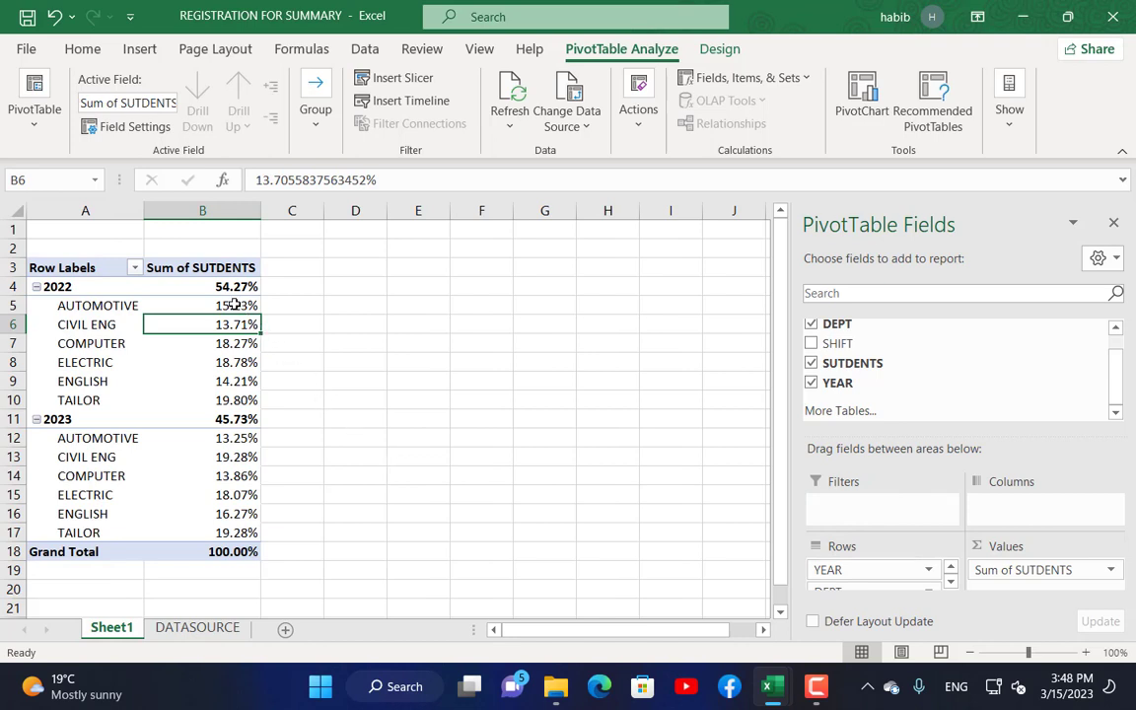
pyautogui.moveTo(236, 306); pyautogui.dragTo(232, 400)
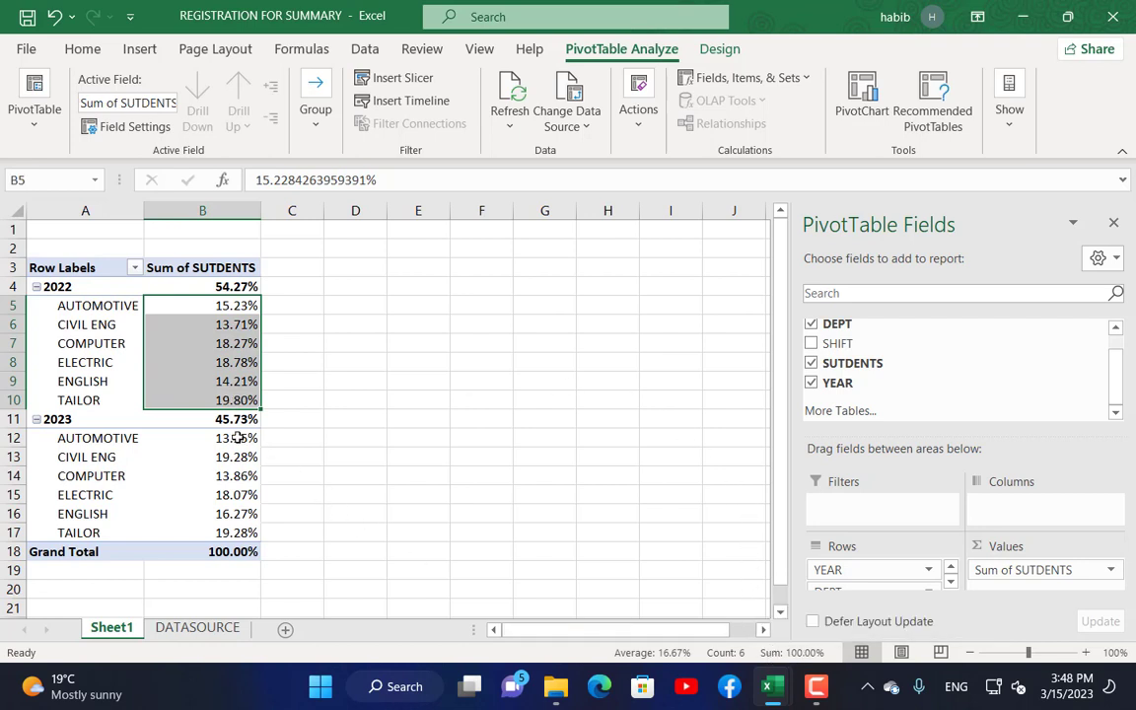
pyautogui.moveTo(221, 438); pyautogui.dragTo(242, 529)
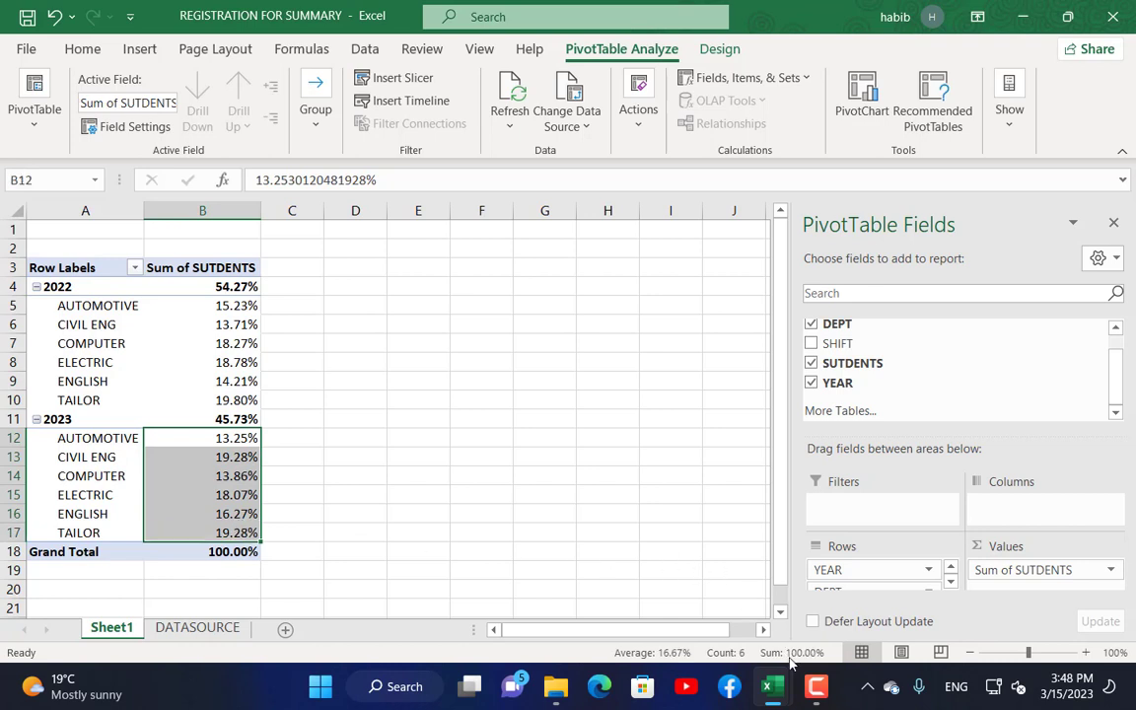
# Show the student values as % of Column Total and select each year's department percentages to compare their sums with the year subtotals
pyautogui.click(225, 344)
pyautogui.rightClick(222, 308)
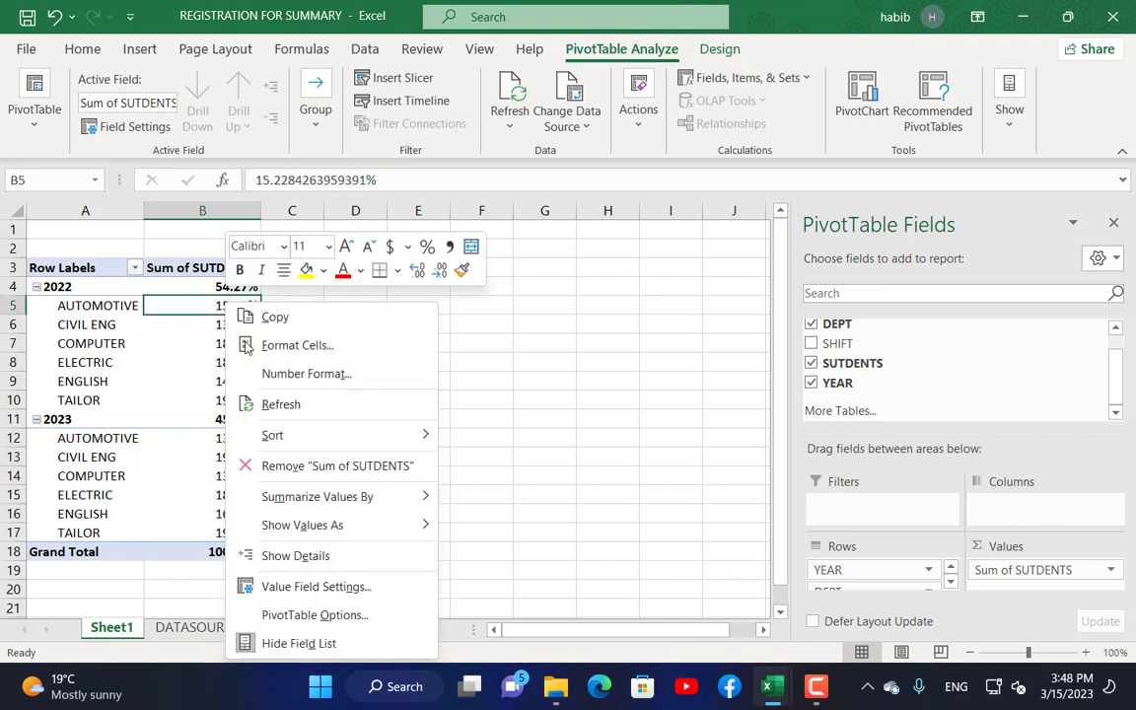
pyautogui.moveTo(419, 529)
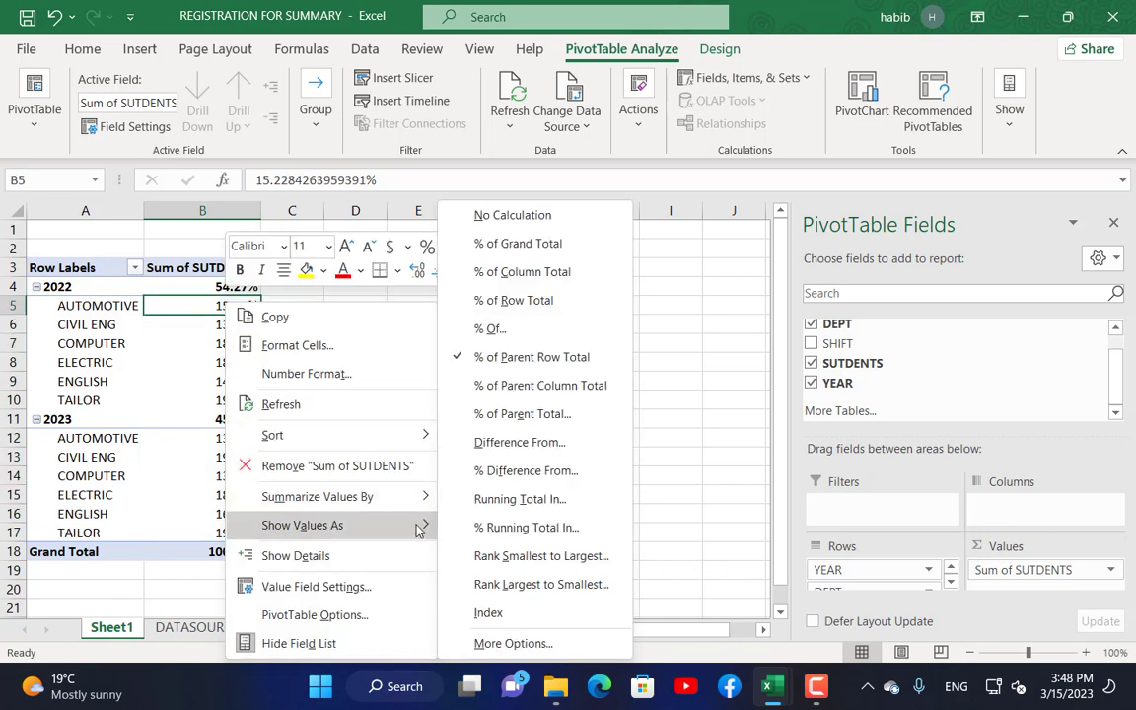
pyautogui.click(525, 272)
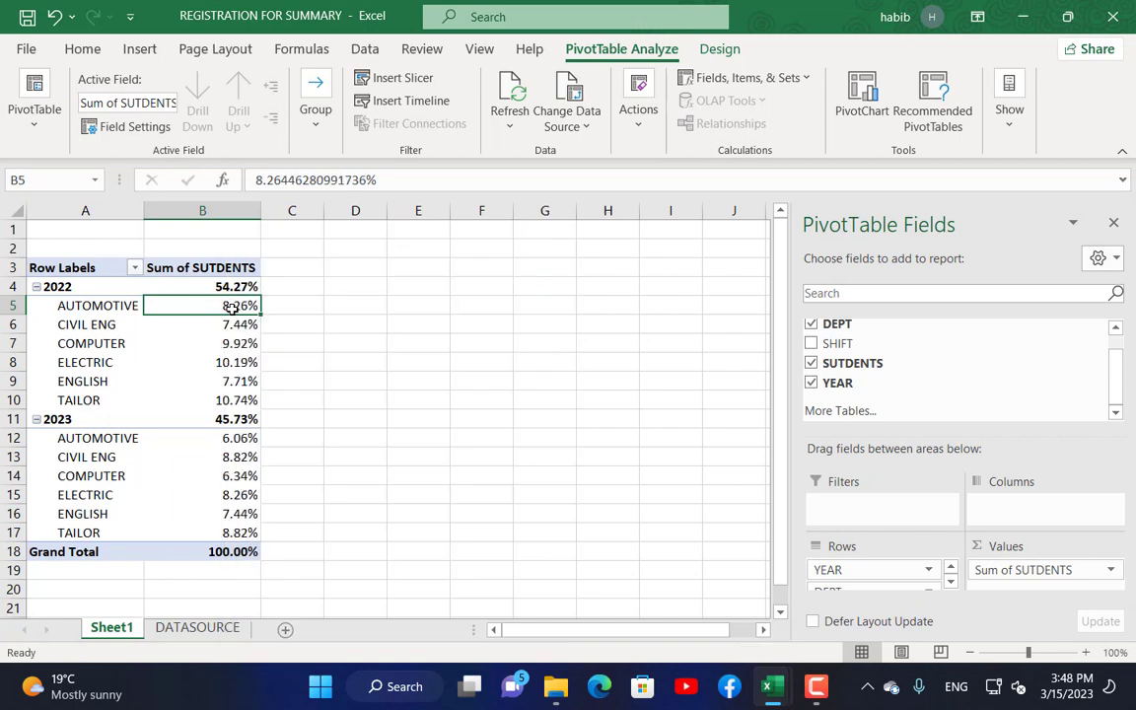
pyautogui.moveTo(230, 307); pyautogui.dragTo(228, 400)
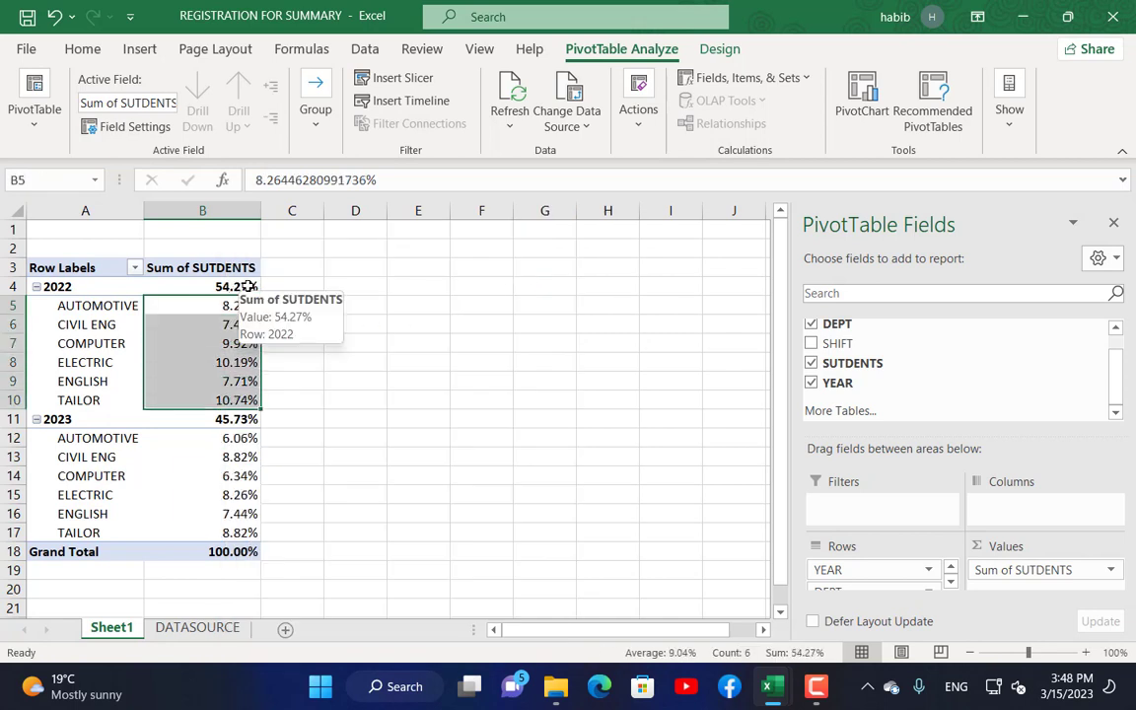
pyautogui.moveTo(233, 436); pyautogui.dragTo(237, 533)
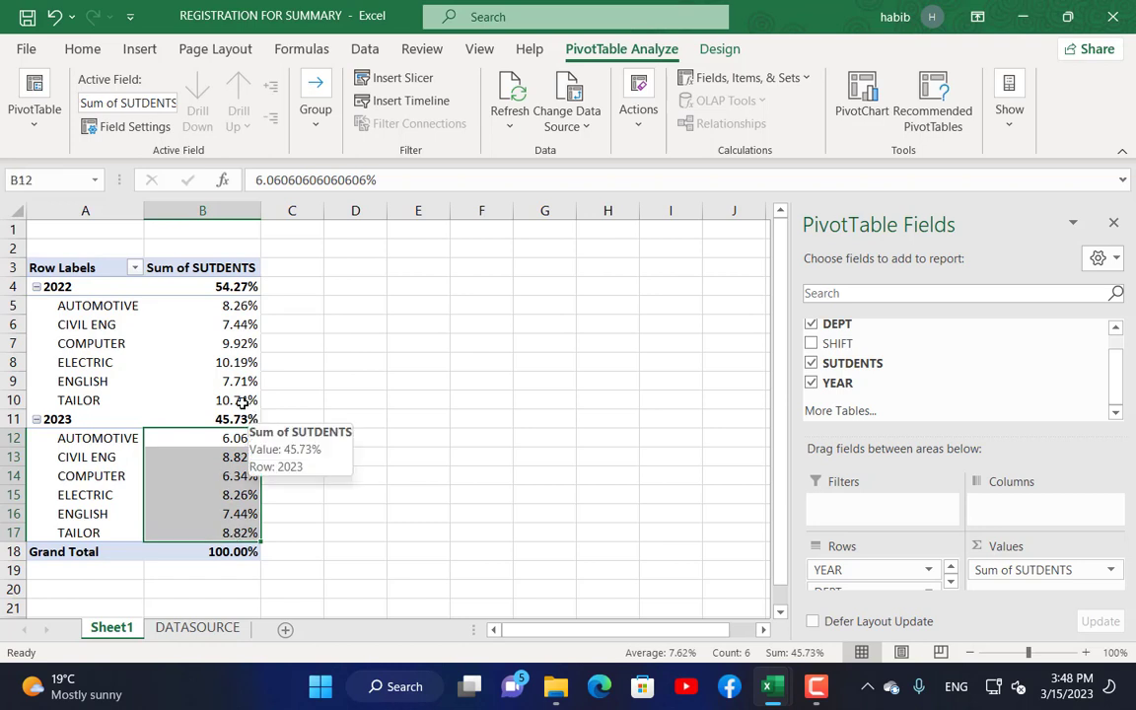
# Set the student values grouped by year back to % of Parent Row Total
pyautogui.click(232, 326)
pyautogui.rightClick(240, 327)
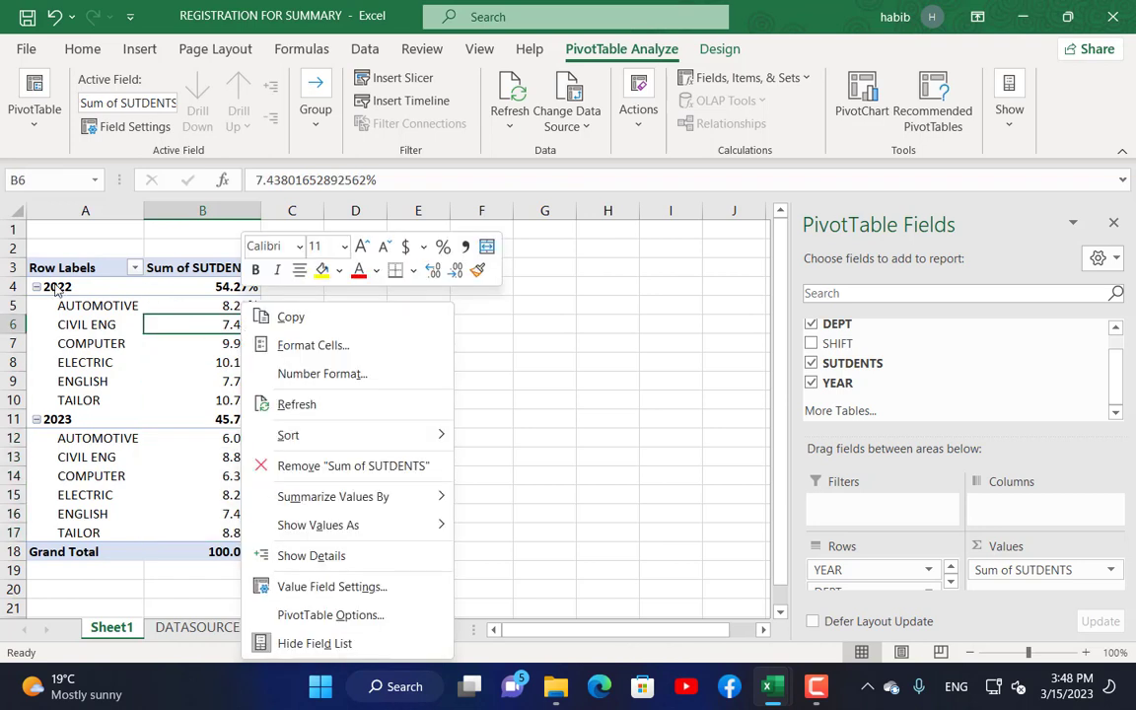
pyautogui.moveTo(355, 531)
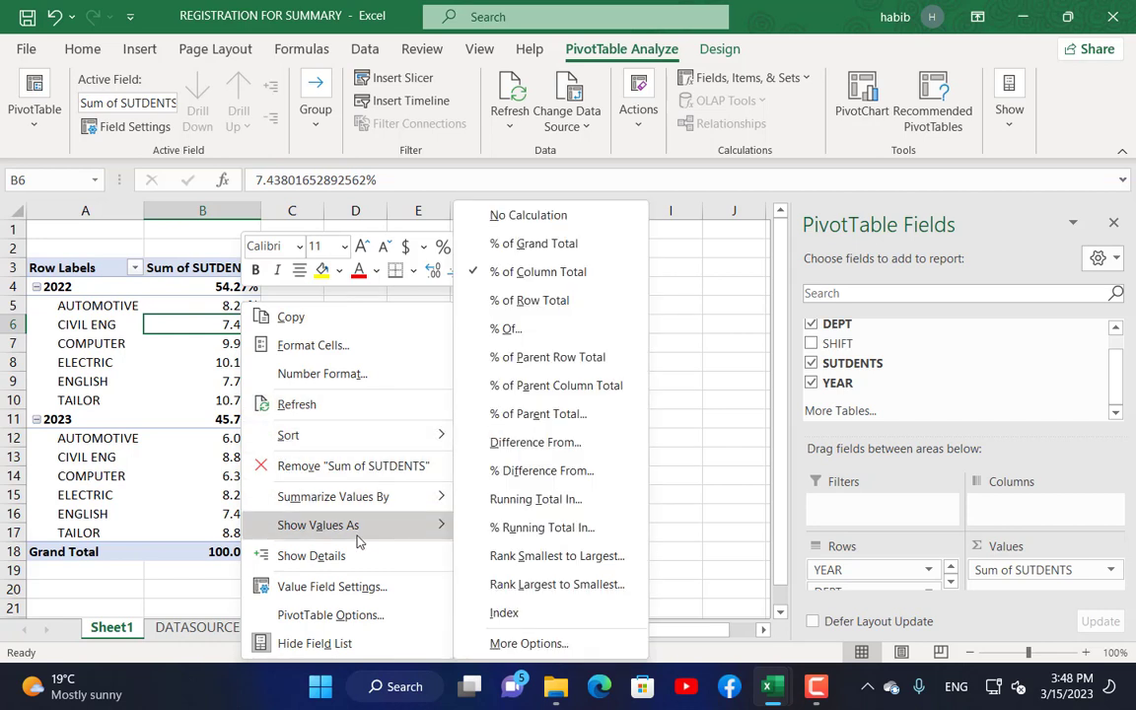
pyautogui.click(553, 358)
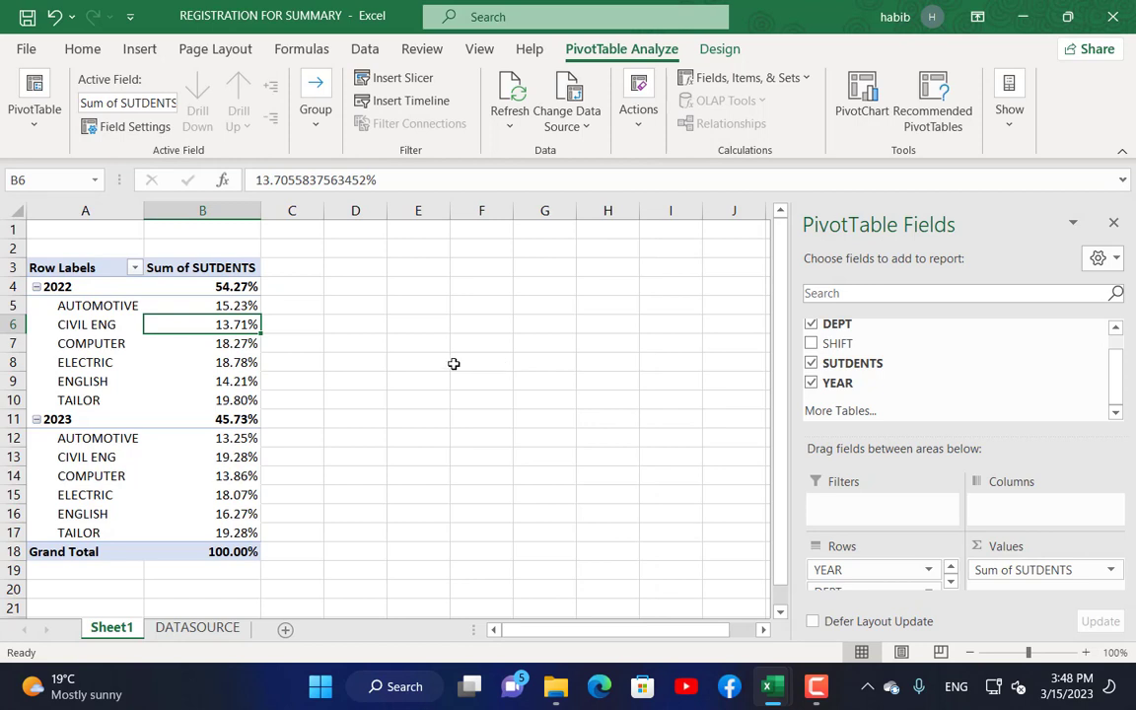
# Add SHIFT as the PivotTable columns and select the 2022 AUTOMOTIVE percentages for both shifts to check their sum
pyautogui.moveTo(828, 343)
pyautogui.mouseDown()
pyautogui.moveTo(1016, 521)
pyautogui.moveTo(1006, 508)
pyautogui.mouseUp()
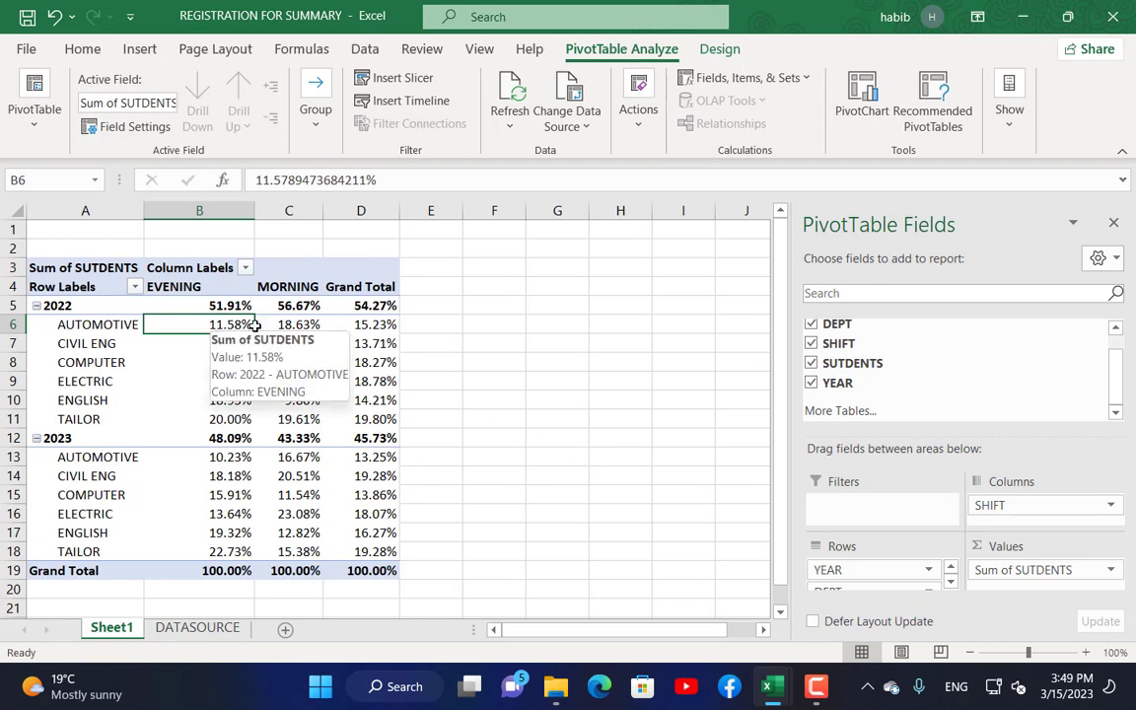
pyautogui.moveTo(216, 327); pyautogui.dragTo(294, 326)
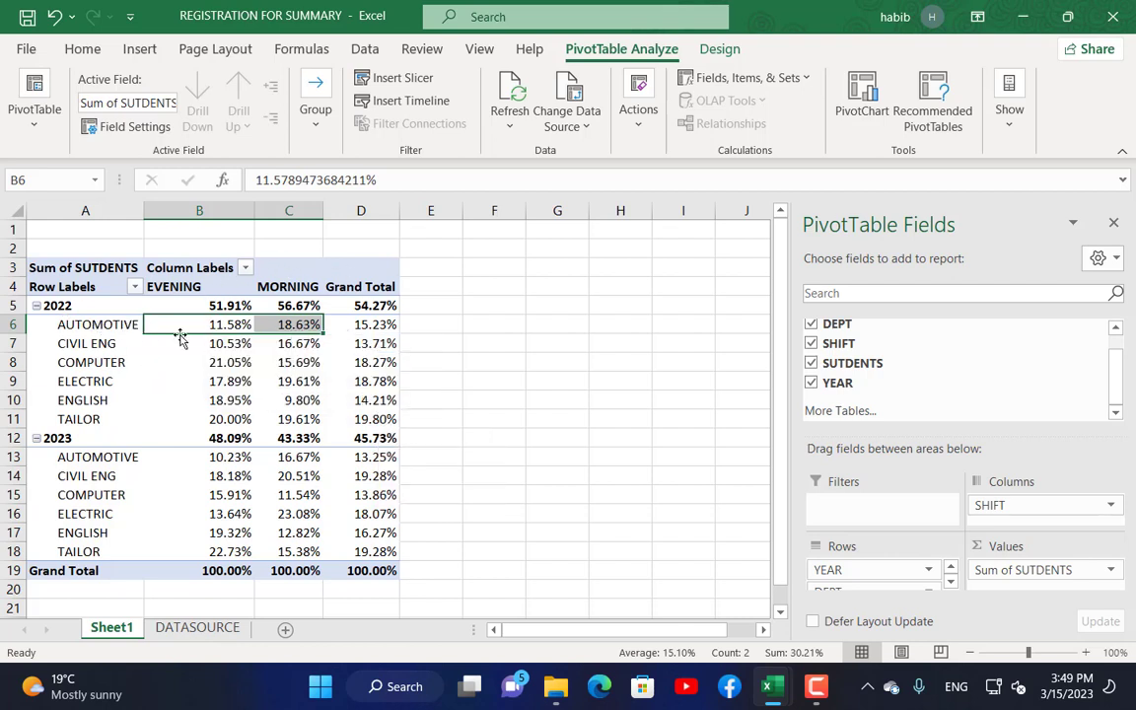
# Show the student values as % of Parent Column Total and select the 2022 AUTOMOTIVE evening and morning percentages to check their sum
pyautogui.rightClick(207, 296)
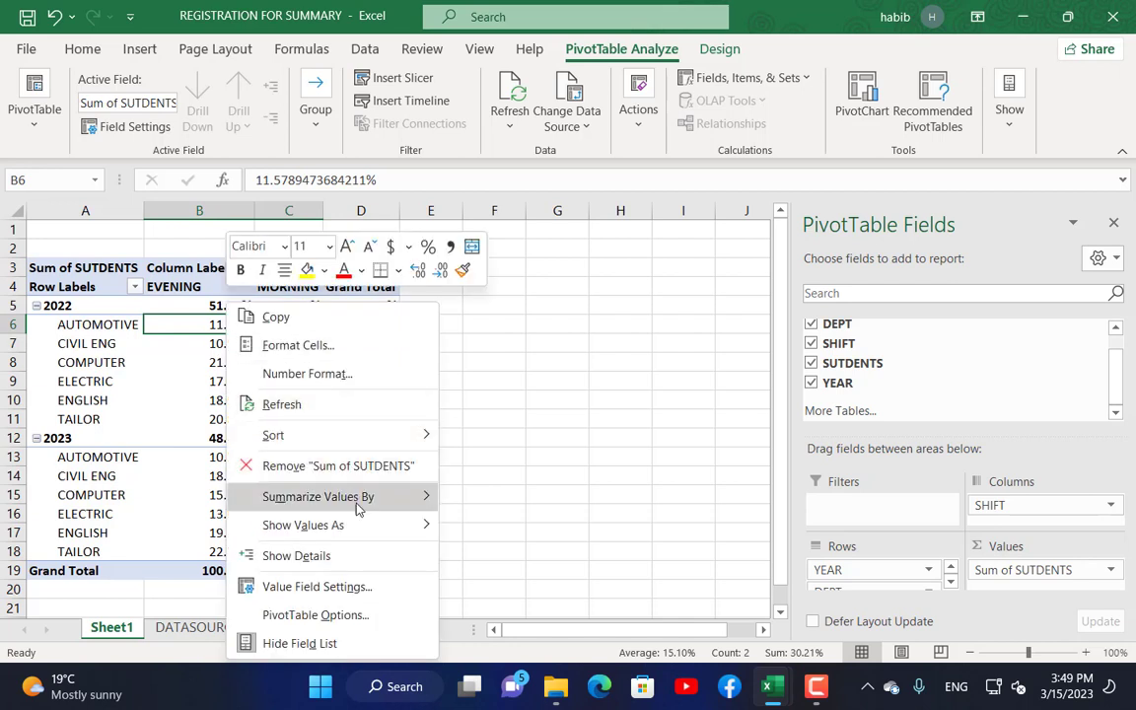
pyautogui.moveTo(367, 527)
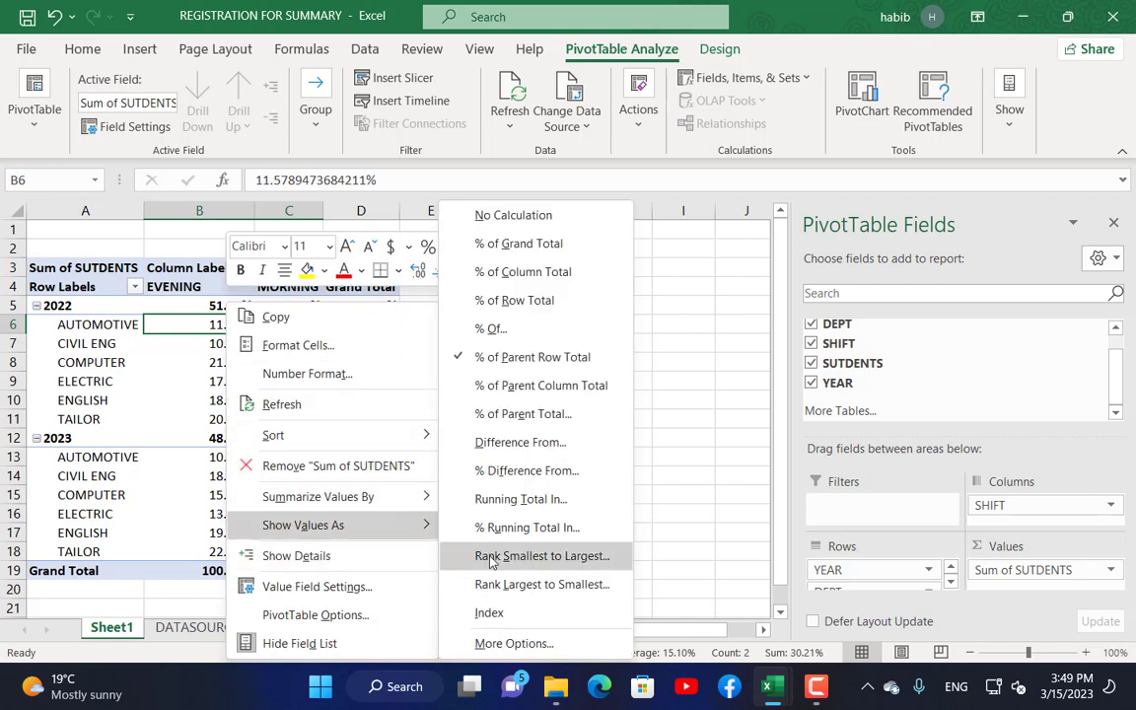
pyautogui.click(566, 385)
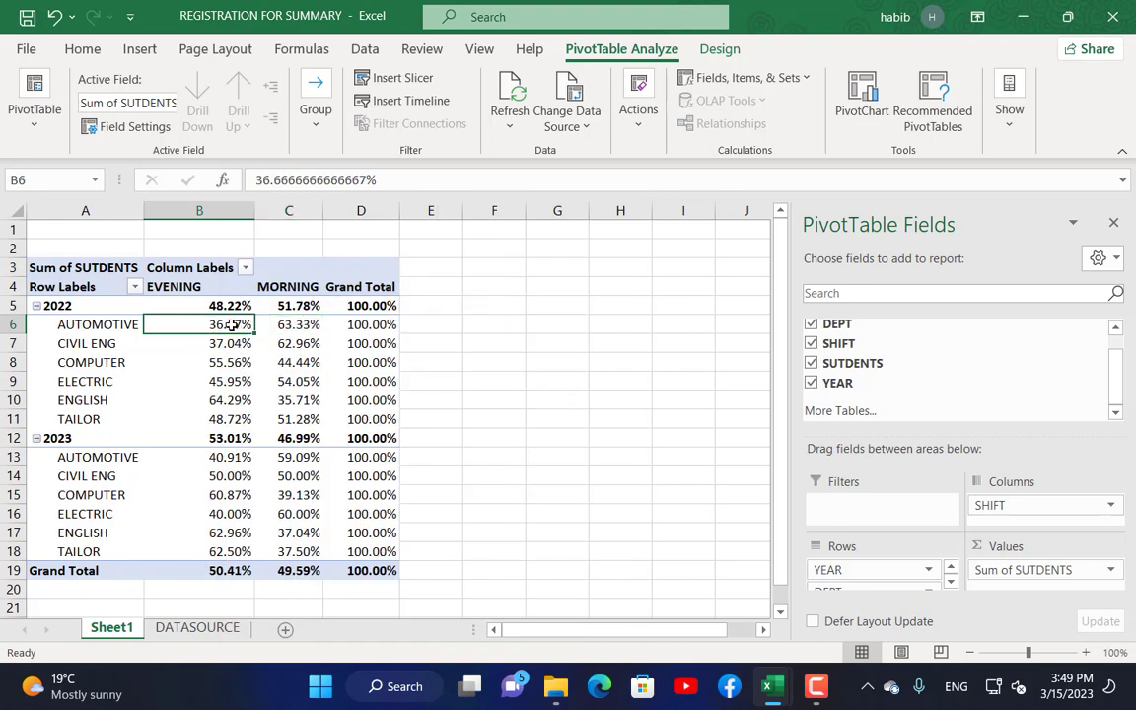
pyautogui.moveTo(233, 324); pyautogui.dragTo(288, 326)
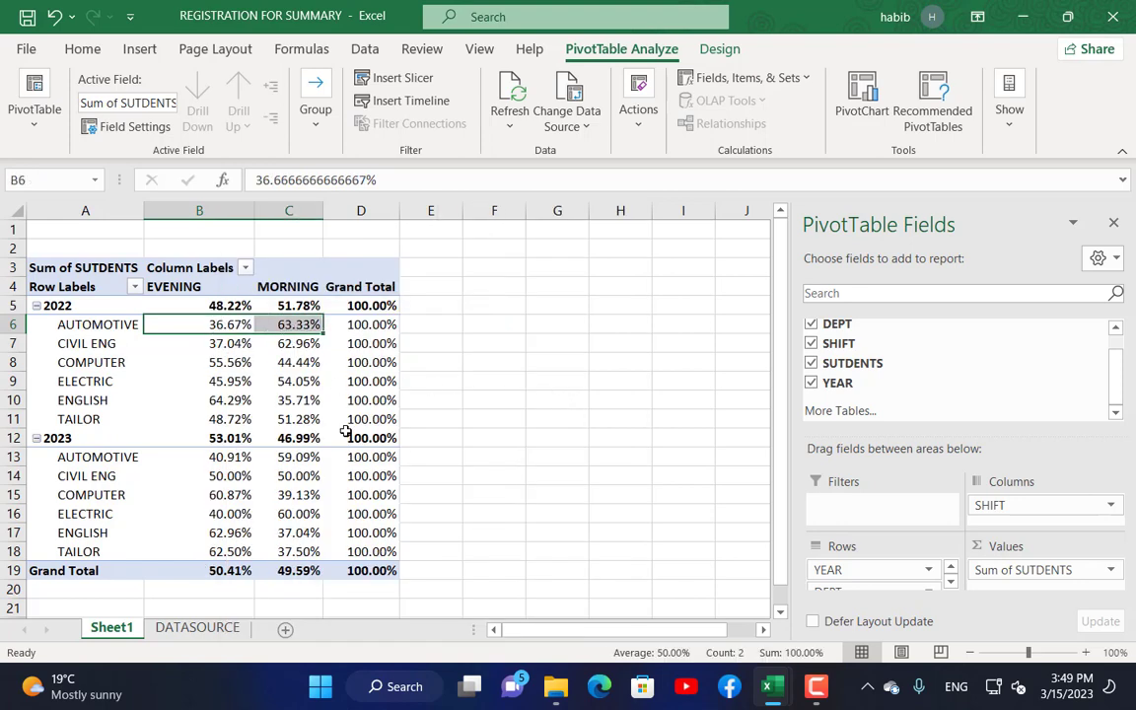
pyautogui.rightClick(297, 327)
pyautogui.moveTo(449, 525)
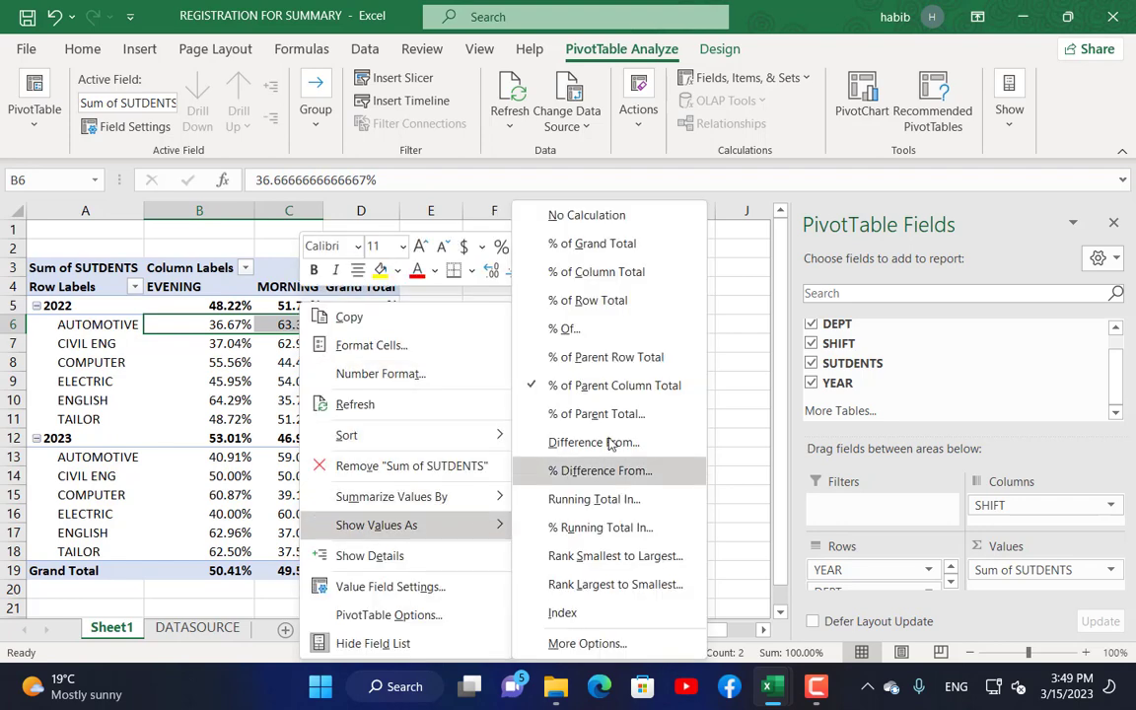
pyautogui.click(592, 302)
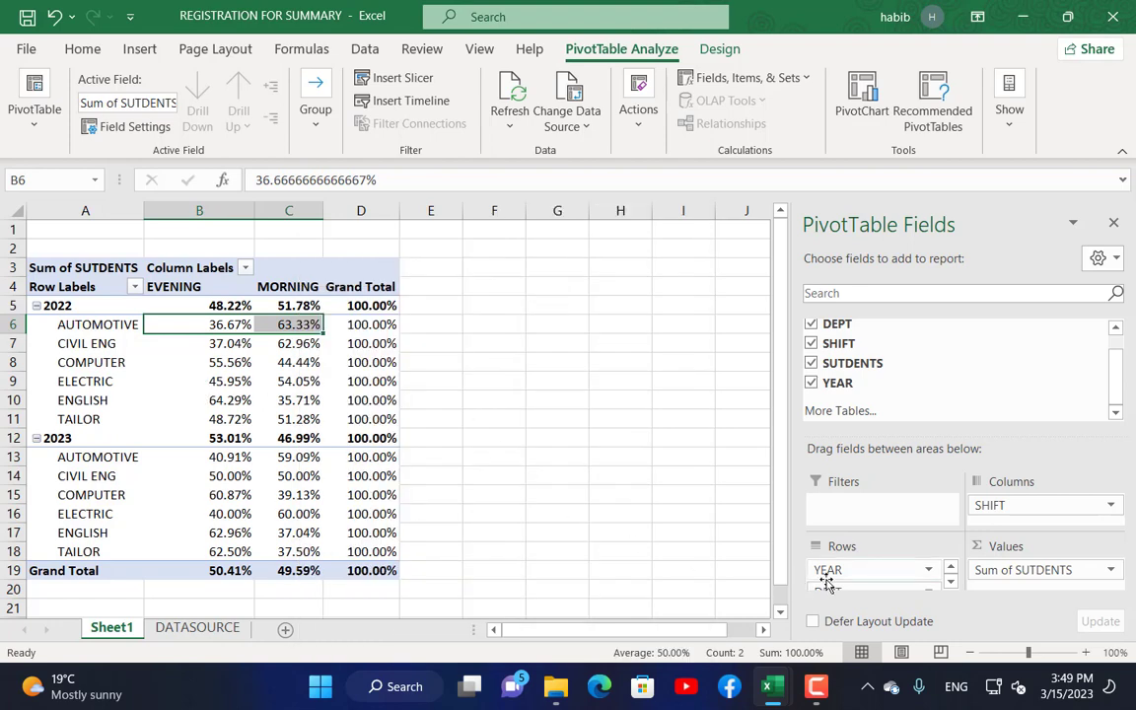
# Move YEAR from the rows to the columns above SHIFT and select the AUTOMOTIVE evening and morning percentages for 2022 and 2023
pyautogui.moveTo(821, 572); pyautogui.dragTo(990, 512)
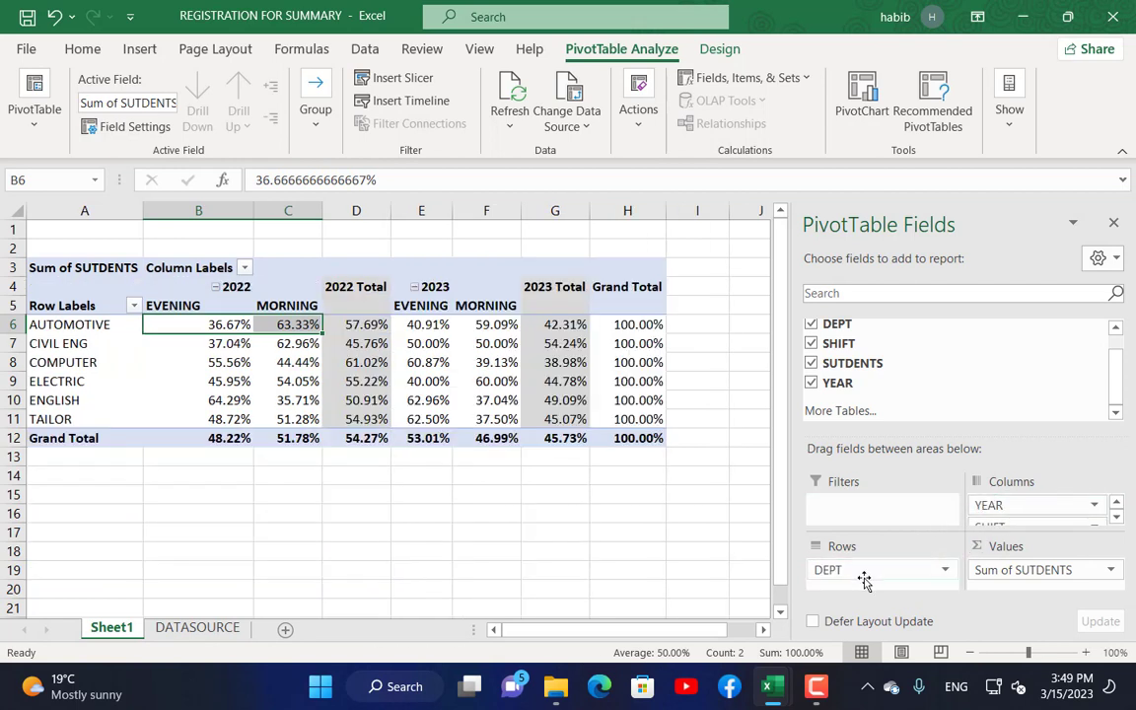
pyautogui.click(272, 363)
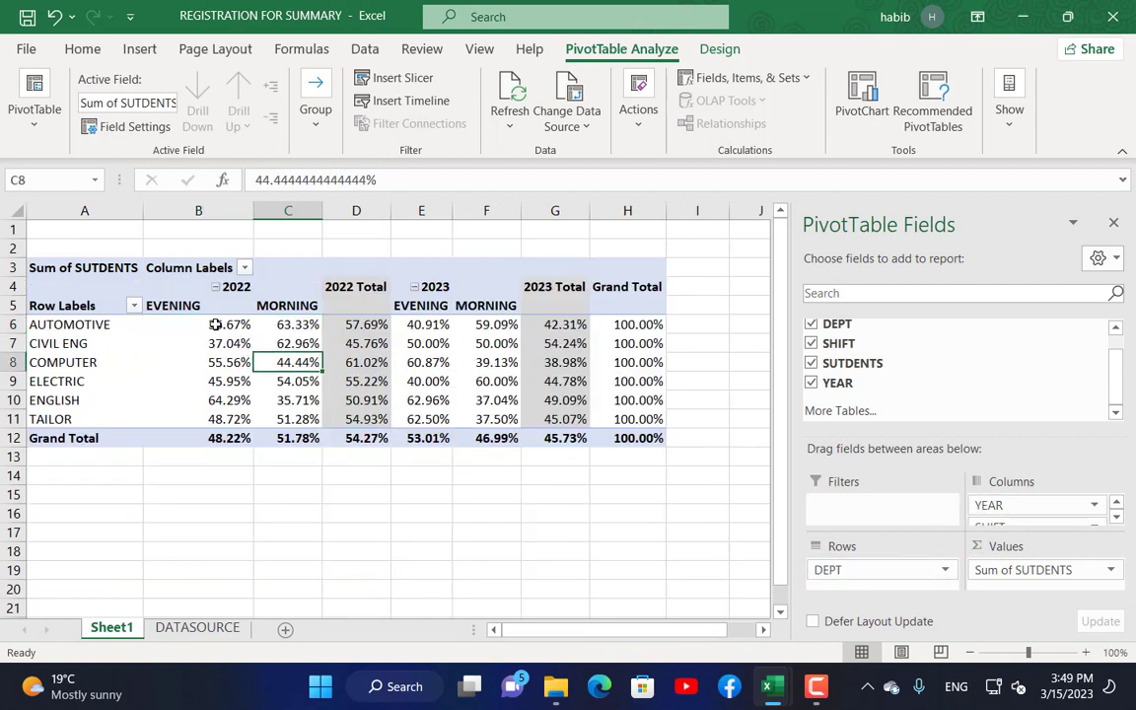
pyautogui.moveTo(215, 324); pyautogui.dragTo(288, 325)
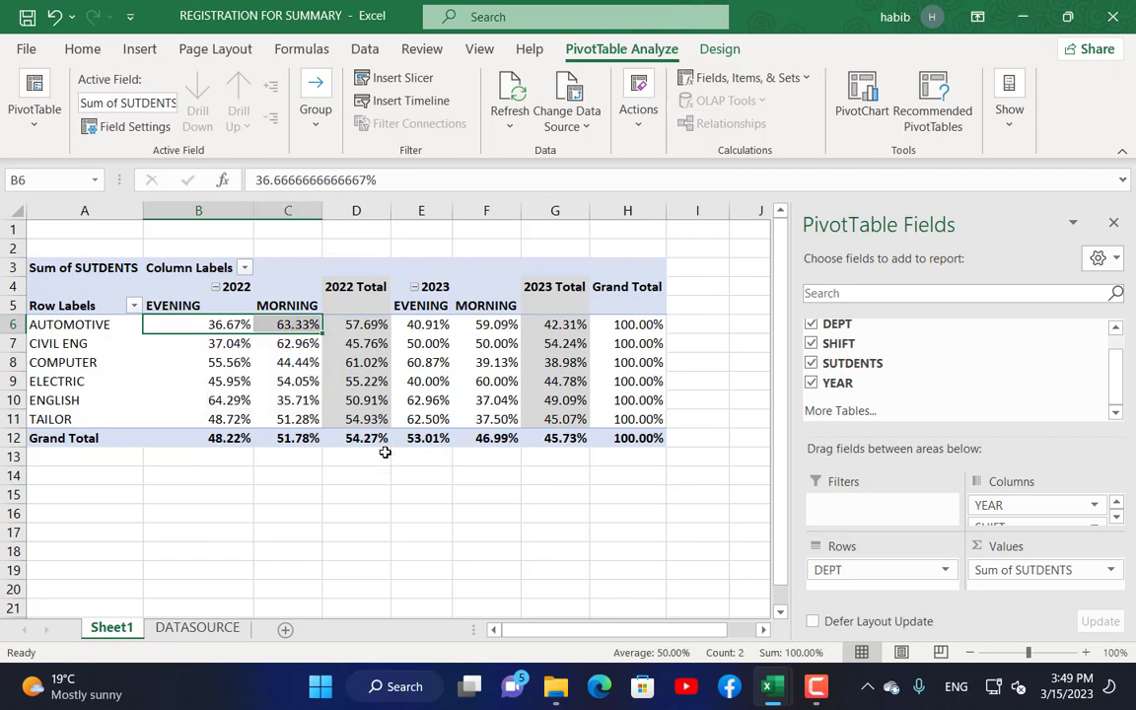
pyautogui.moveTo(427, 325); pyautogui.dragTo(483, 326)
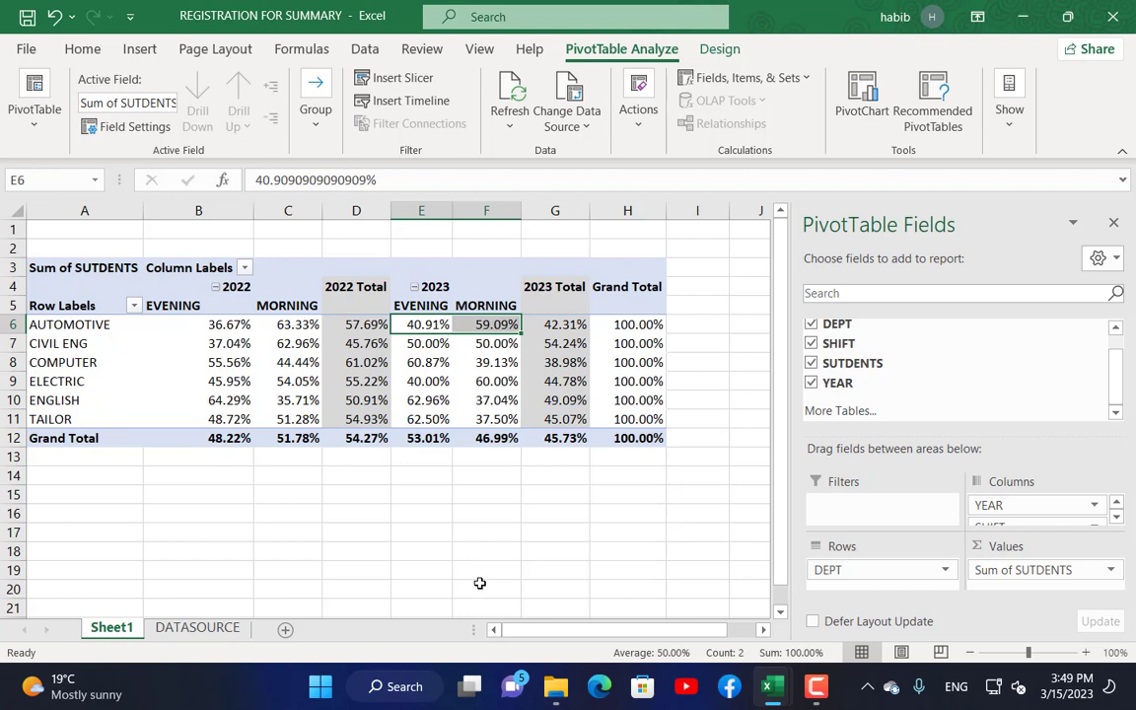
# Compare the 2022 and 2023 total percentages of all departments with the AUTOMOTIVE evening and morning shares of each year
pyautogui.moveTo(360, 324); pyautogui.dragTo(362, 412)
pyautogui.moveTo(557, 324); pyautogui.dragTo(560, 419)
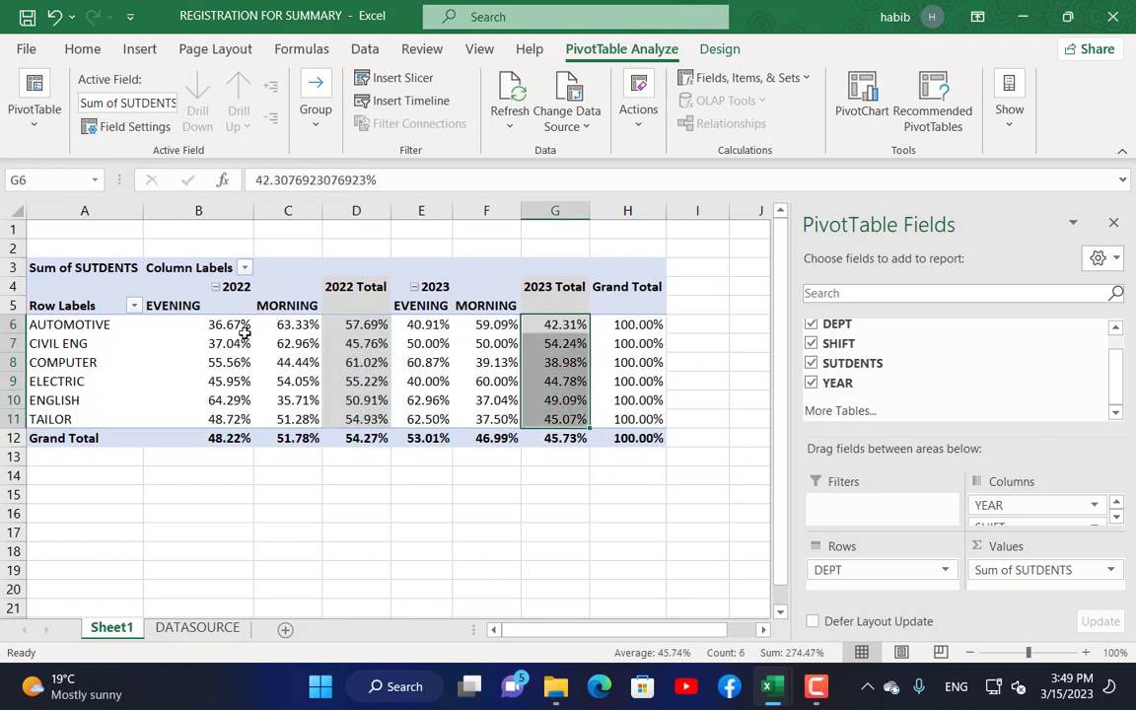
pyautogui.moveTo(230, 326); pyautogui.dragTo(291, 325)
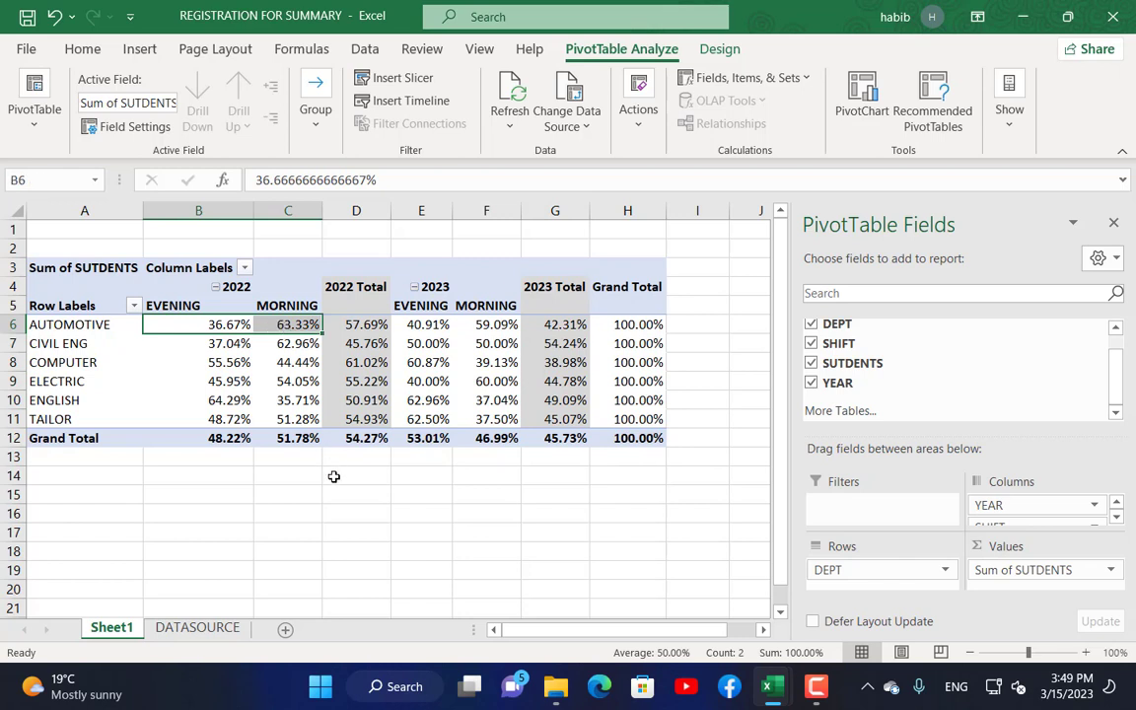
pyautogui.moveTo(413, 325); pyautogui.dragTo(486, 324)
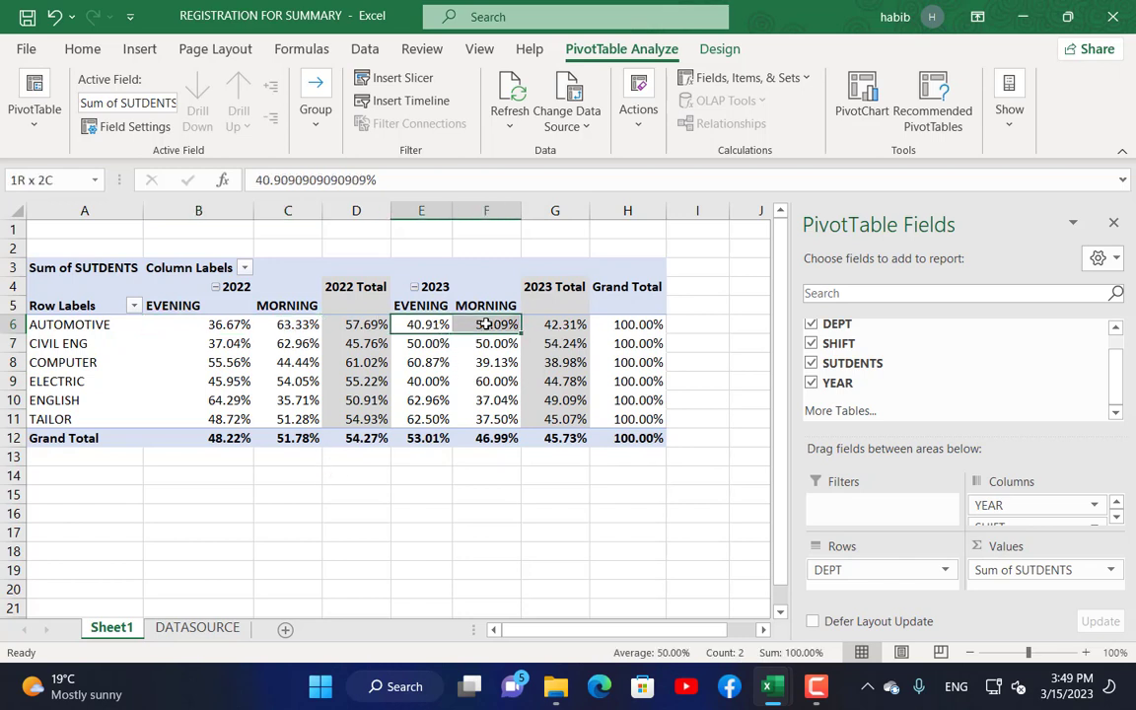
pyautogui.click(365, 325)
pyautogui.click(558, 329)
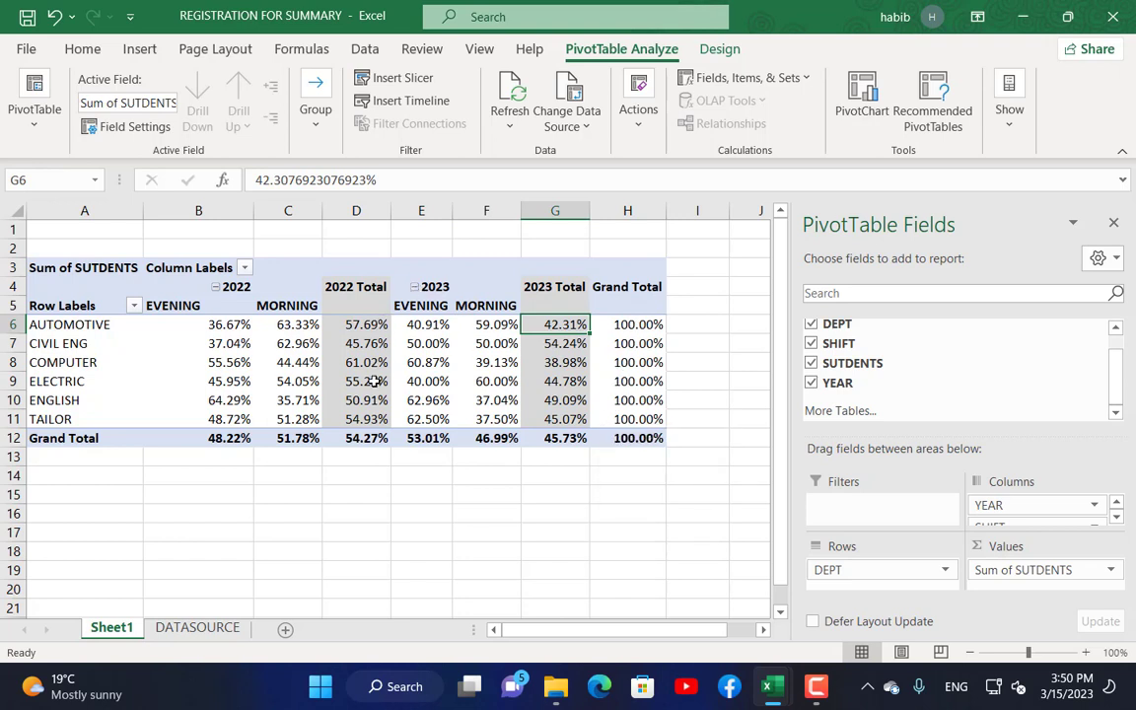
# Show the student values as % of Parent Total with YEAR as the base field
pyautogui.rightClick(299, 331)
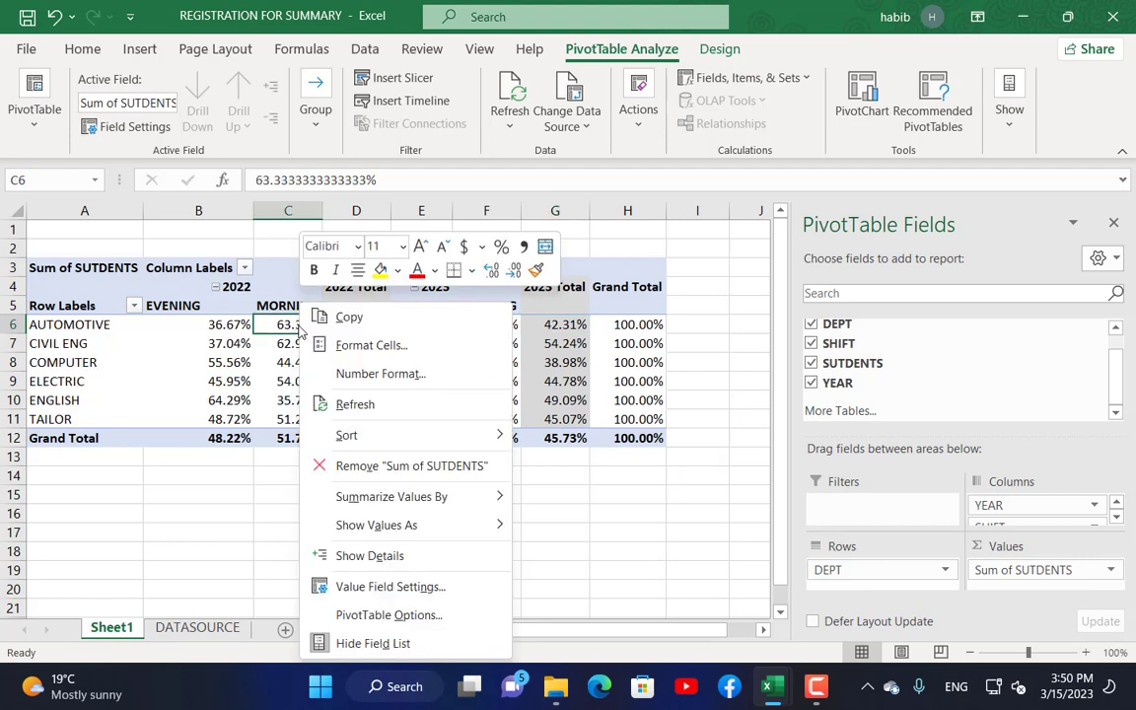
pyautogui.moveTo(436, 526)
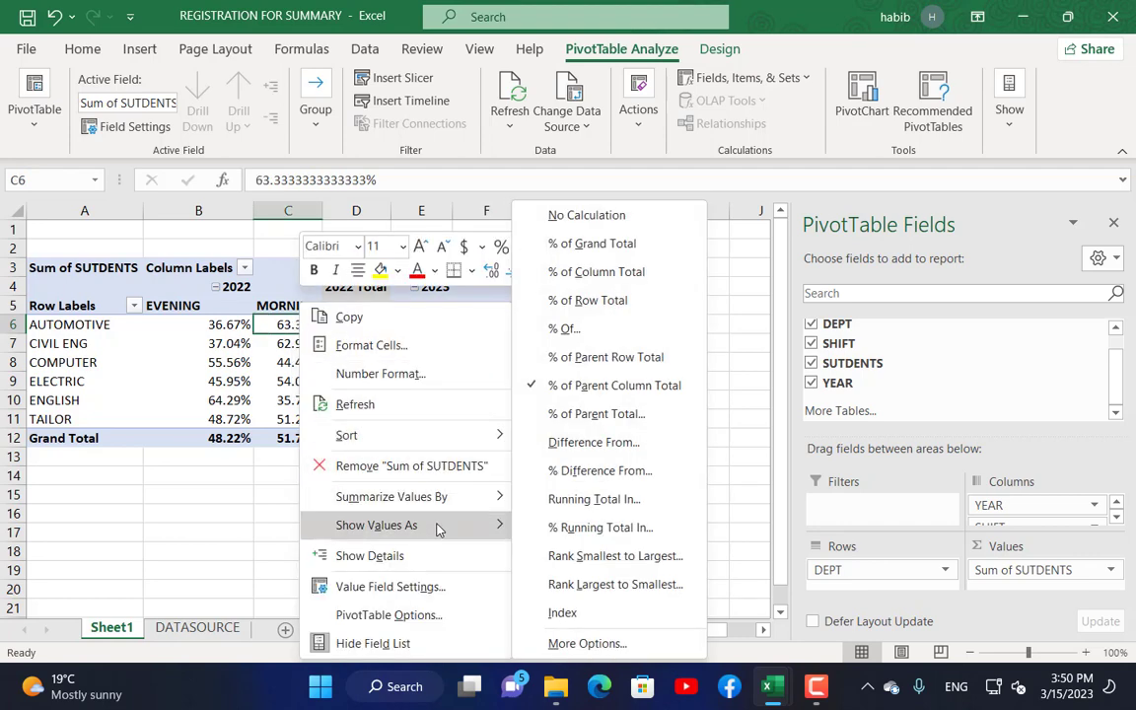
pyautogui.click(612, 422)
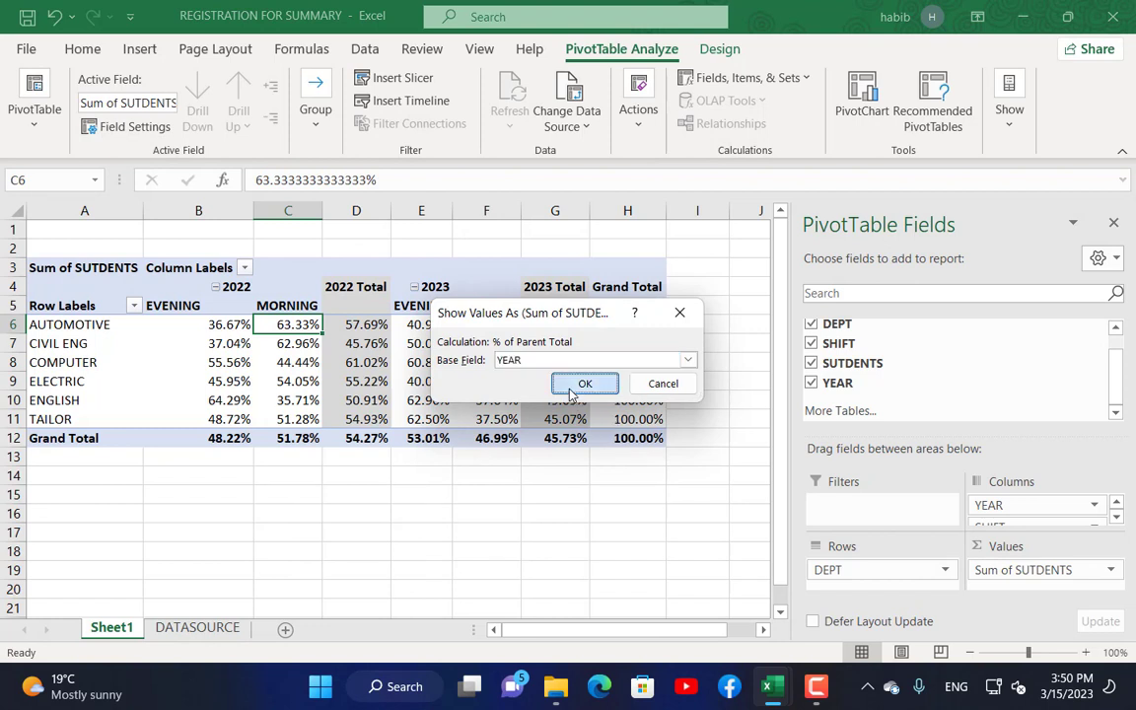
pyautogui.click(583, 383)
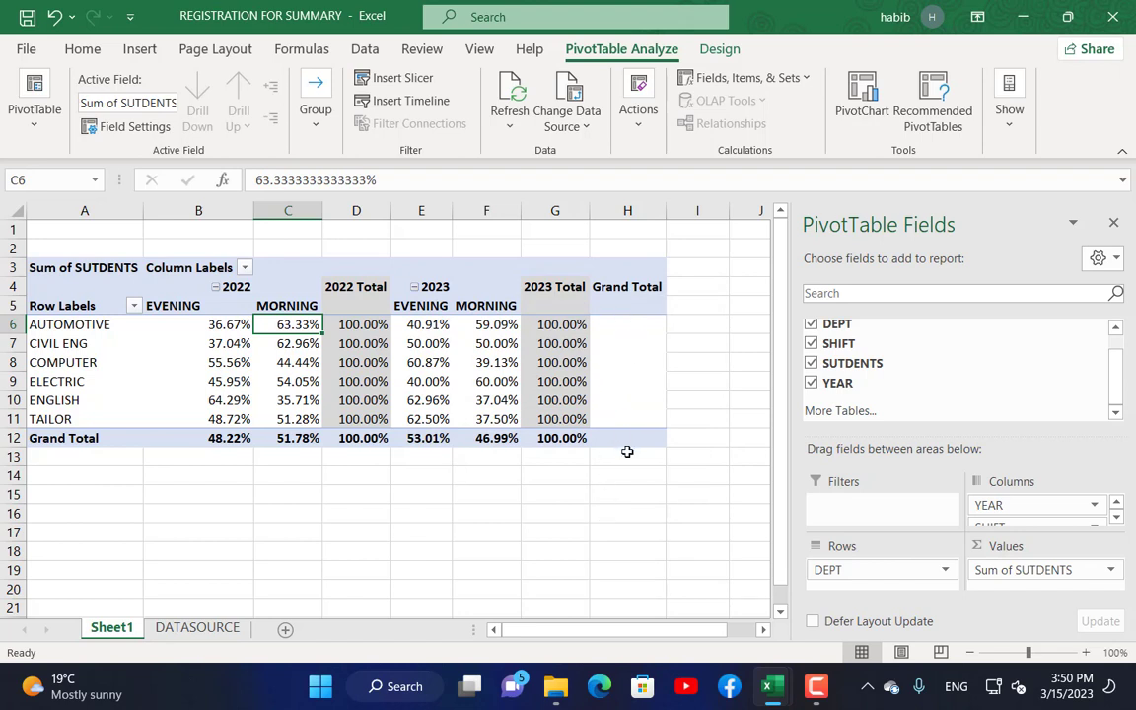
# Select the AUTOMOTIVE evening and morning percentages for 2022 and for 2023 to compare them with each year's total
pyautogui.click(235, 325)
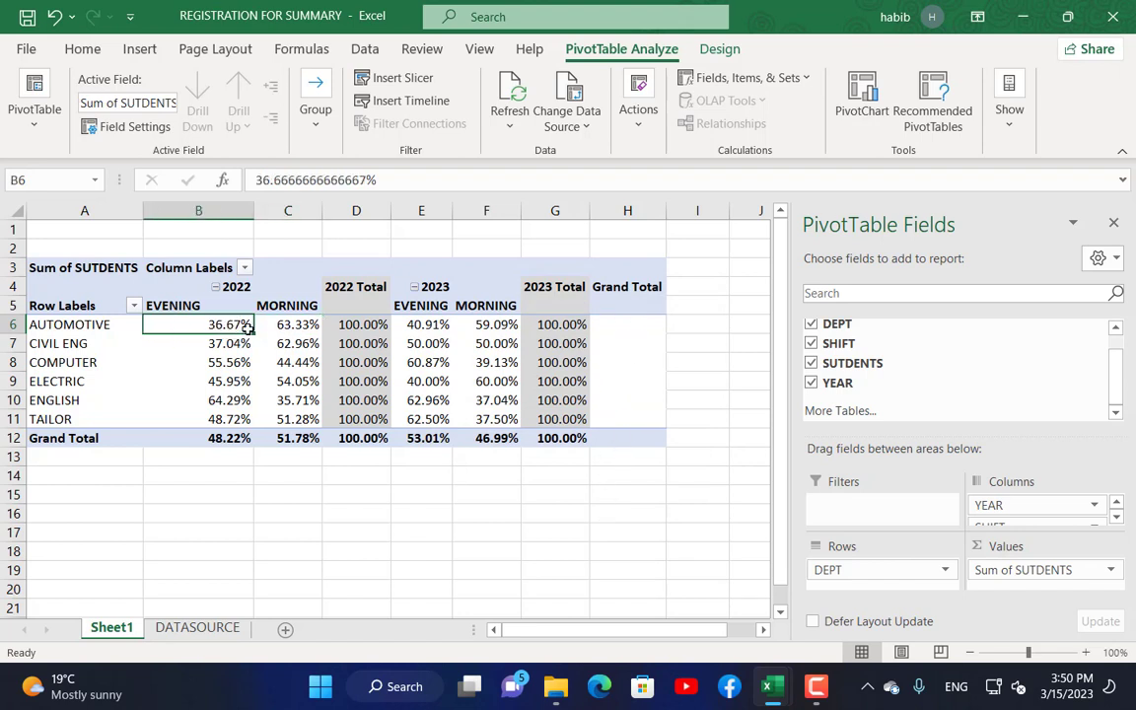
pyautogui.moveTo(253, 327); pyautogui.dragTo(268, 325)
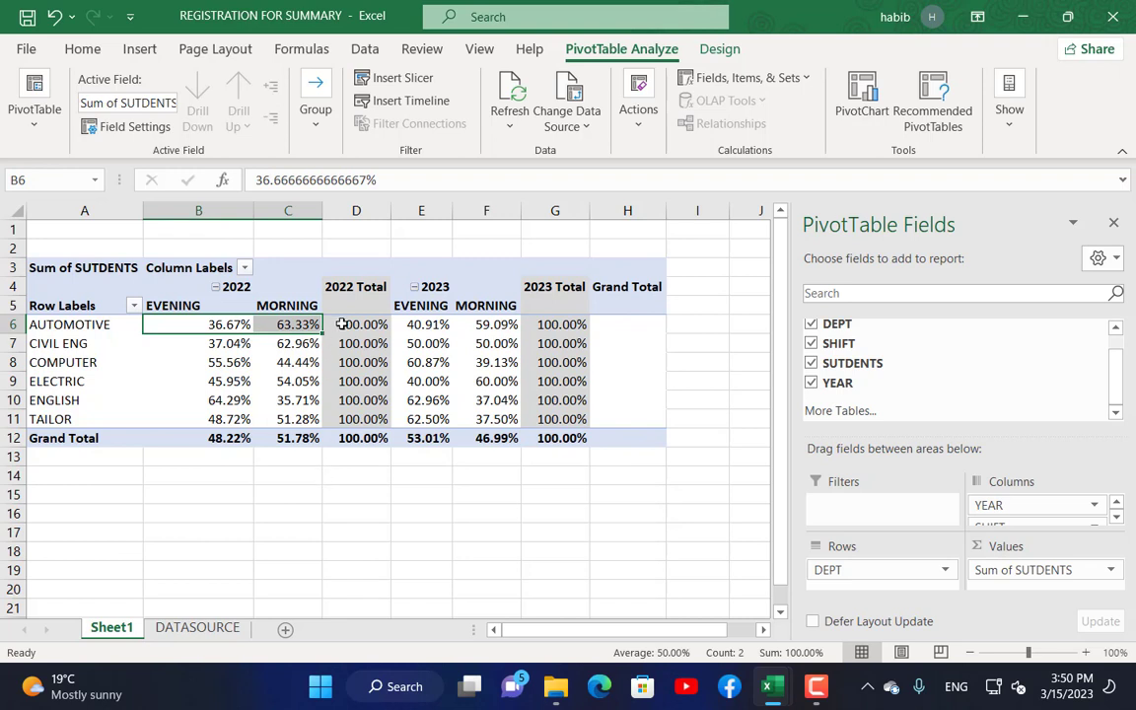
pyautogui.moveTo(351, 325)
pyautogui.moveTo(419, 324); pyautogui.dragTo(491, 325)
pyautogui.moveTo(449, 440)
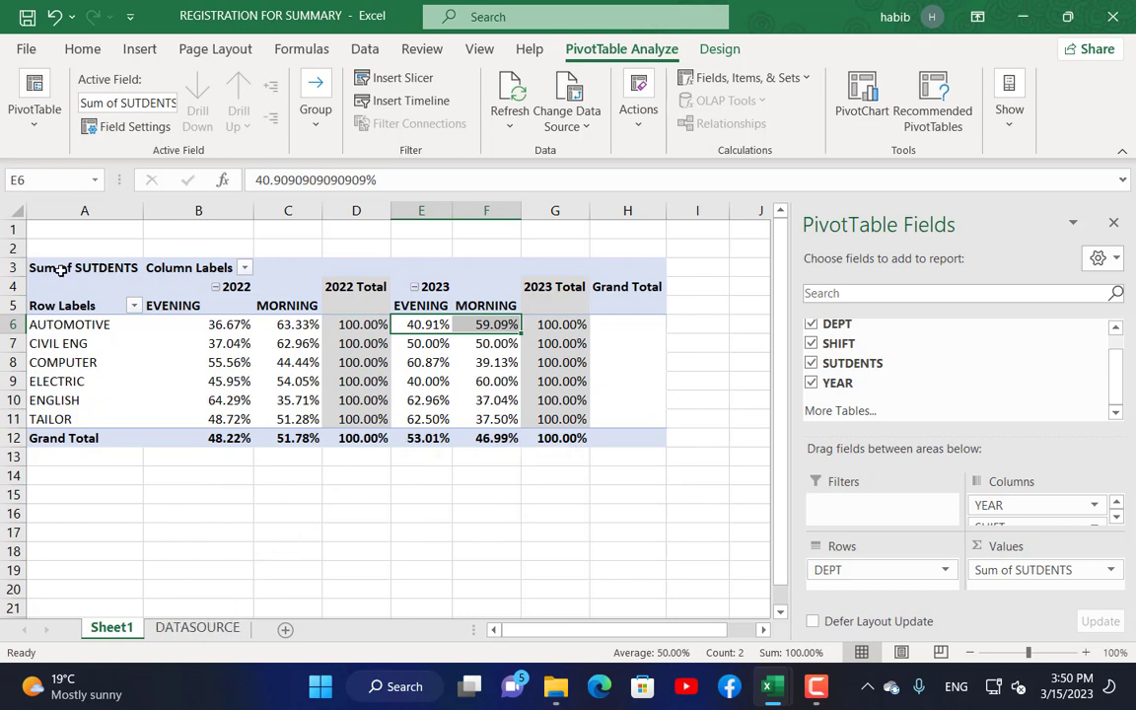
# Clear the whole PivotTable and rebuild it with DEPT as the rows and the sum of SUTDENTS as the values
pyautogui.click(137, 366)
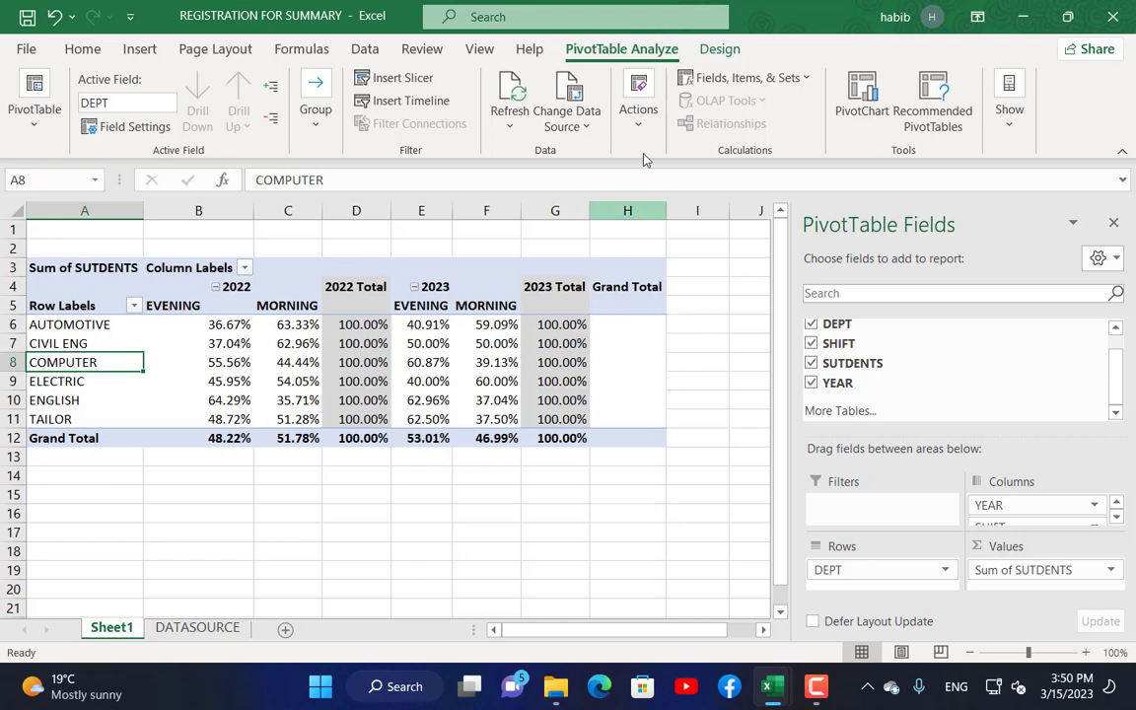
pyautogui.click(638, 107)
pyautogui.click(642, 207)
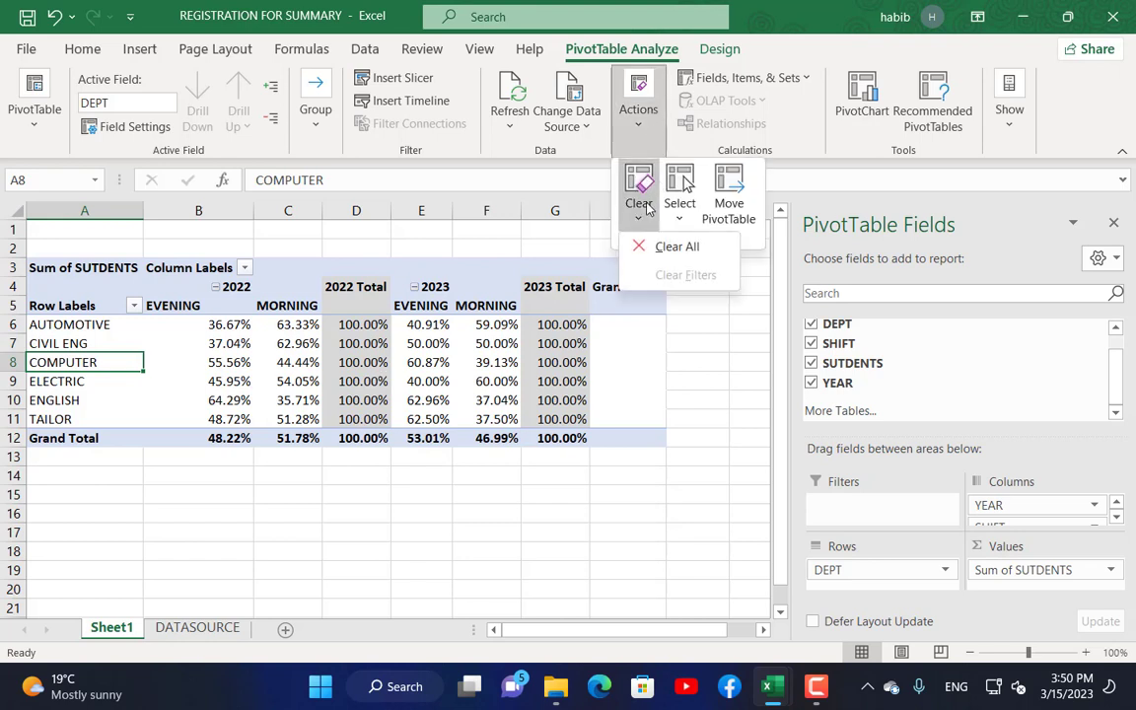
pyautogui.click(653, 245)
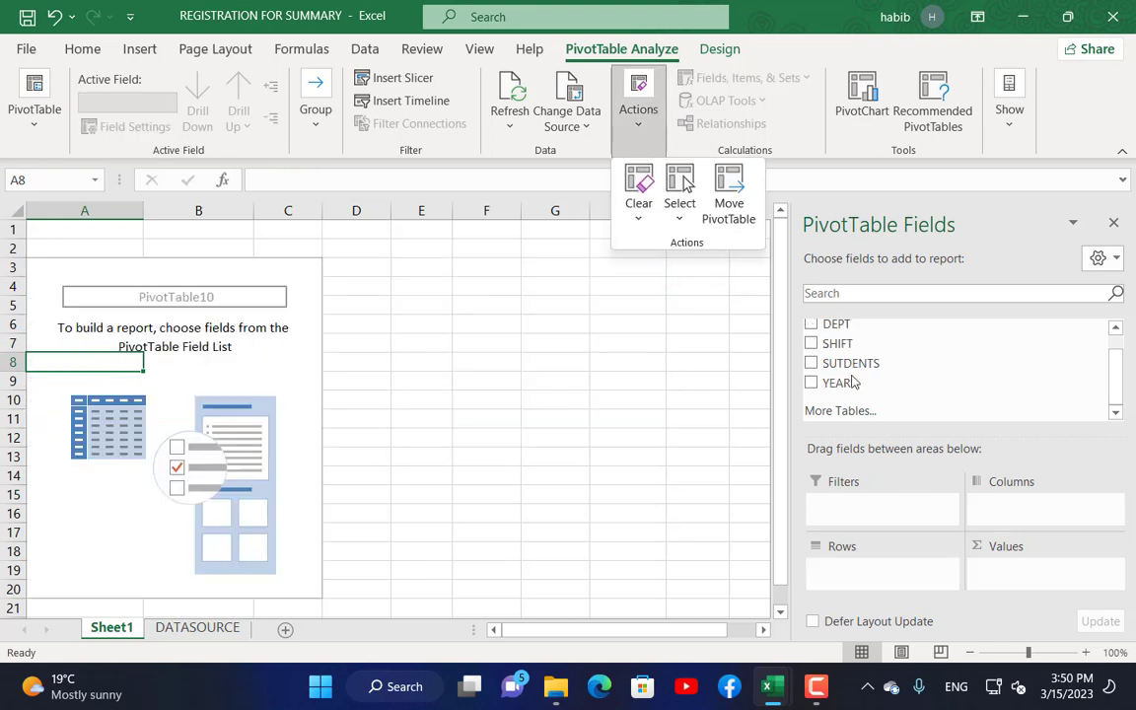
pyautogui.moveTo(854, 367); pyautogui.dragTo(995, 576)
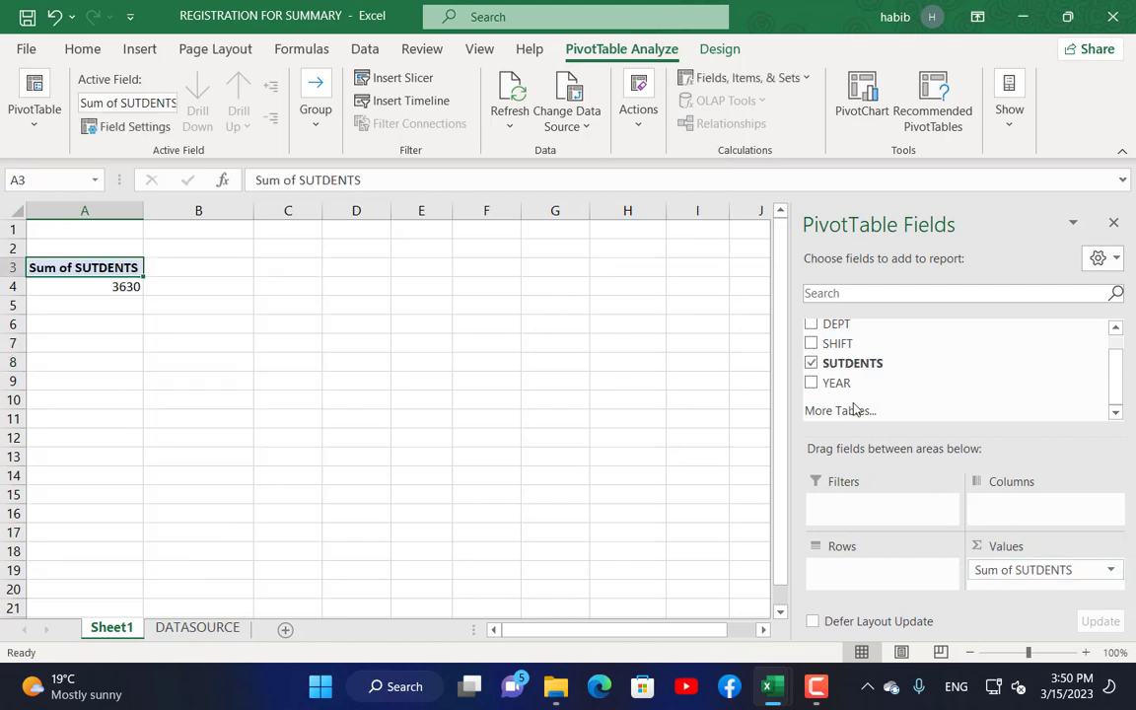
pyautogui.moveTo(824, 328); pyautogui.dragTo(844, 584)
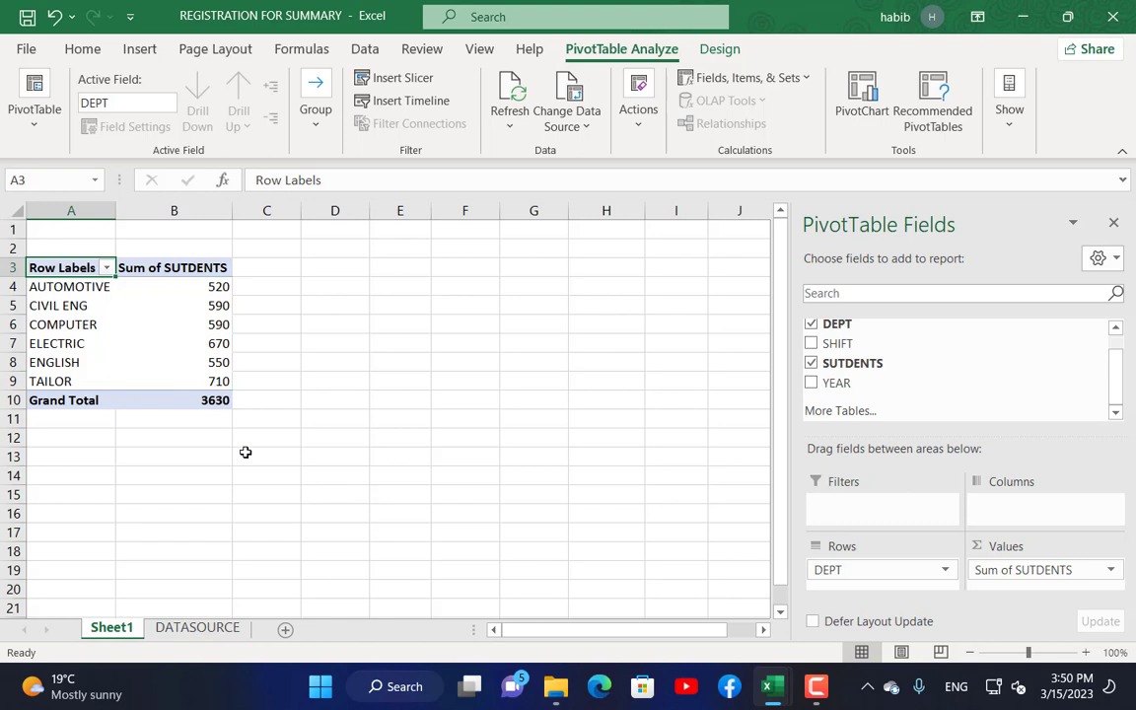
# Sort the departments by their student sums from smallest to largest
pyautogui.moveTo(215, 386)
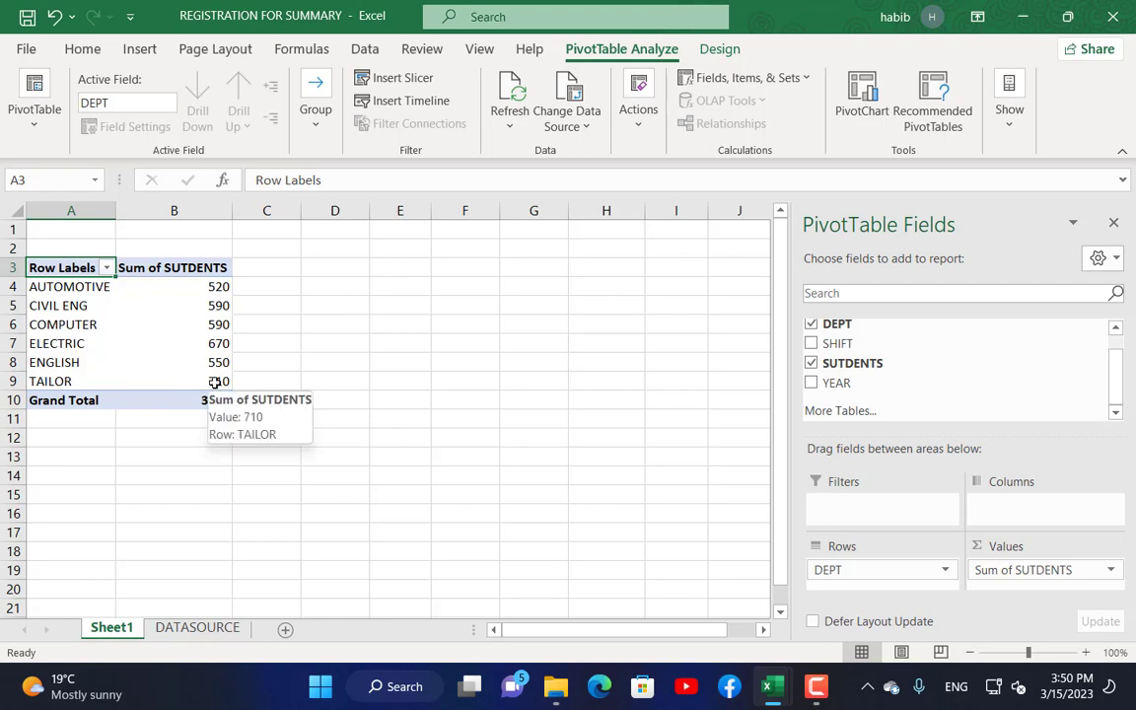
pyautogui.rightClick(217, 285)
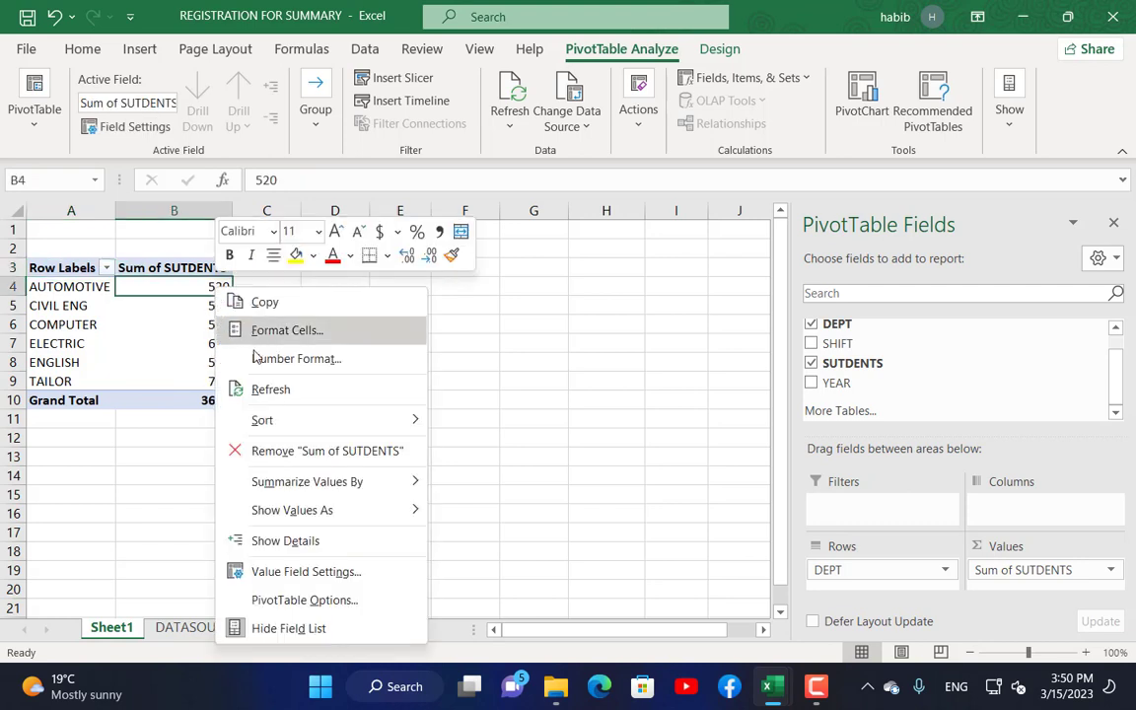
pyautogui.moveTo(345, 420)
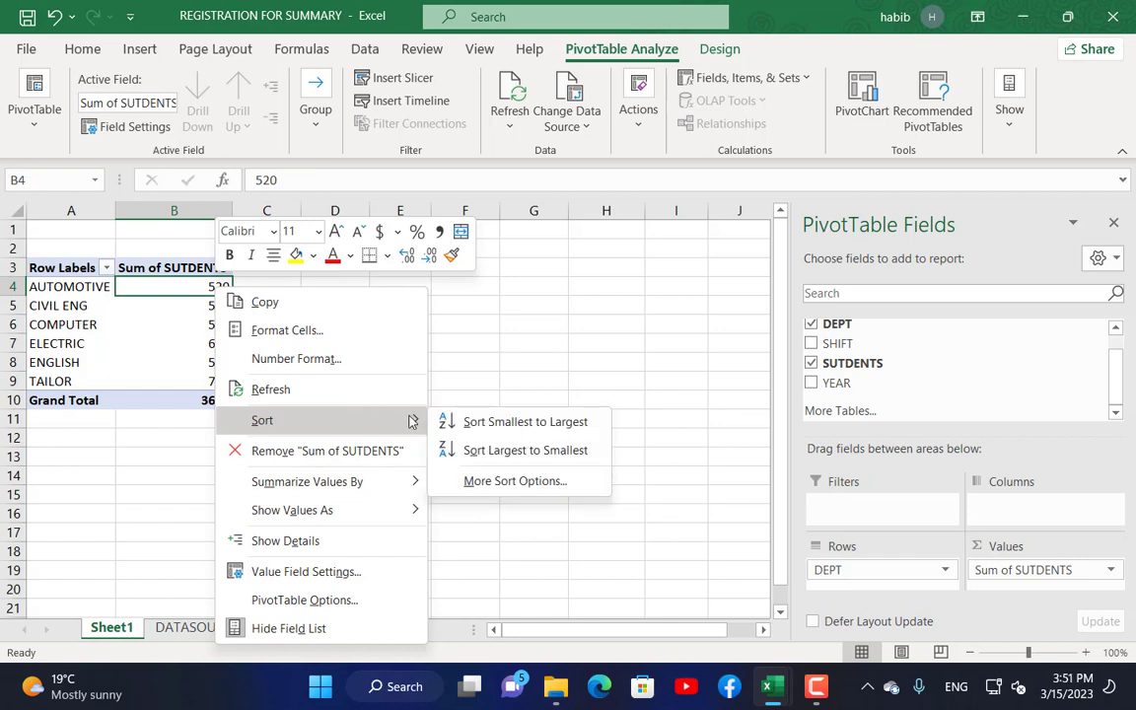
pyautogui.click(509, 422)
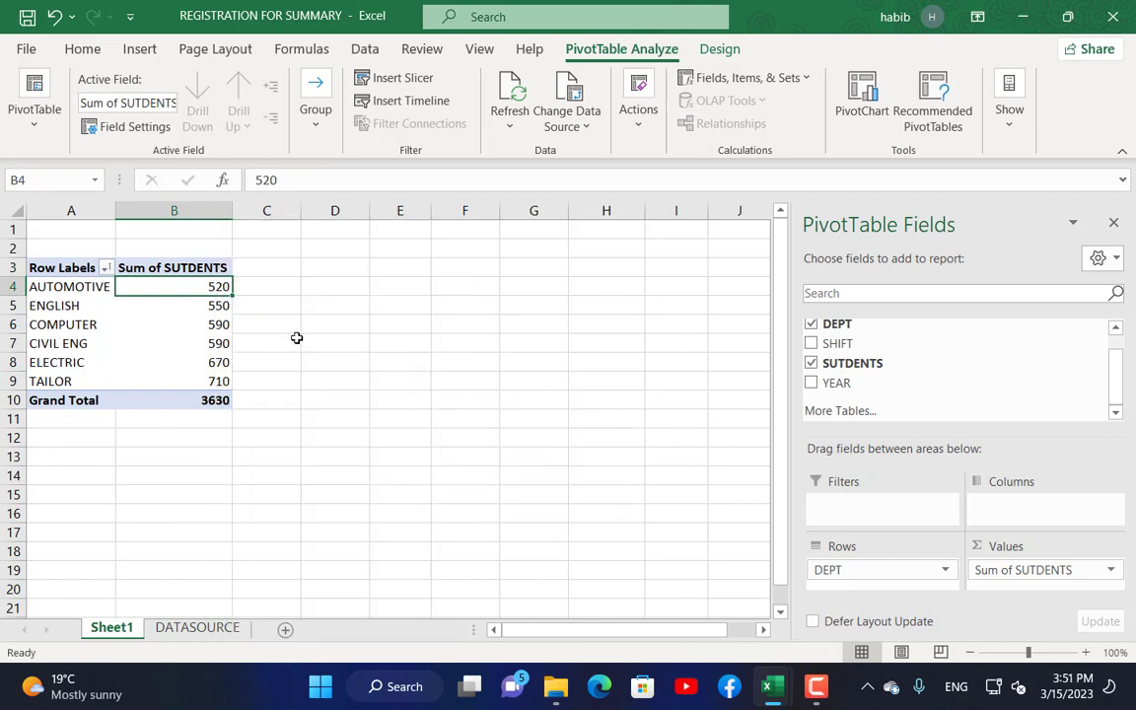
# Sort the departments by their student sums from largest to smallest
pyautogui.rightClick(214, 284)
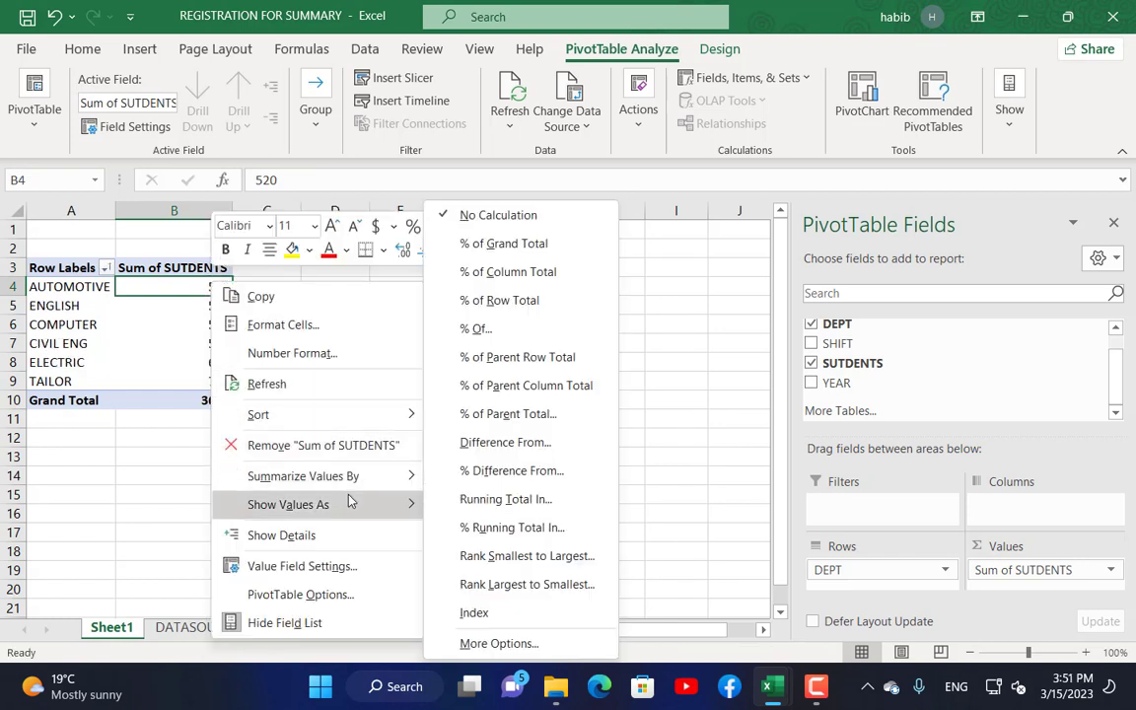
pyautogui.moveTo(316, 412)
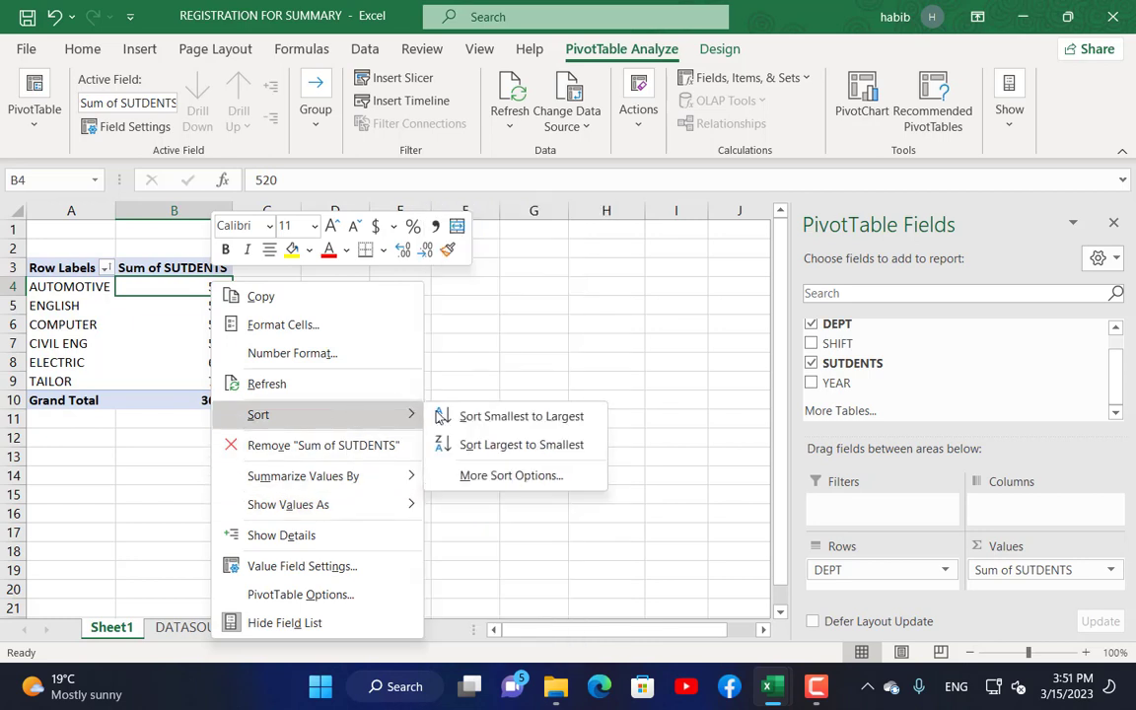
pyautogui.click(477, 444)
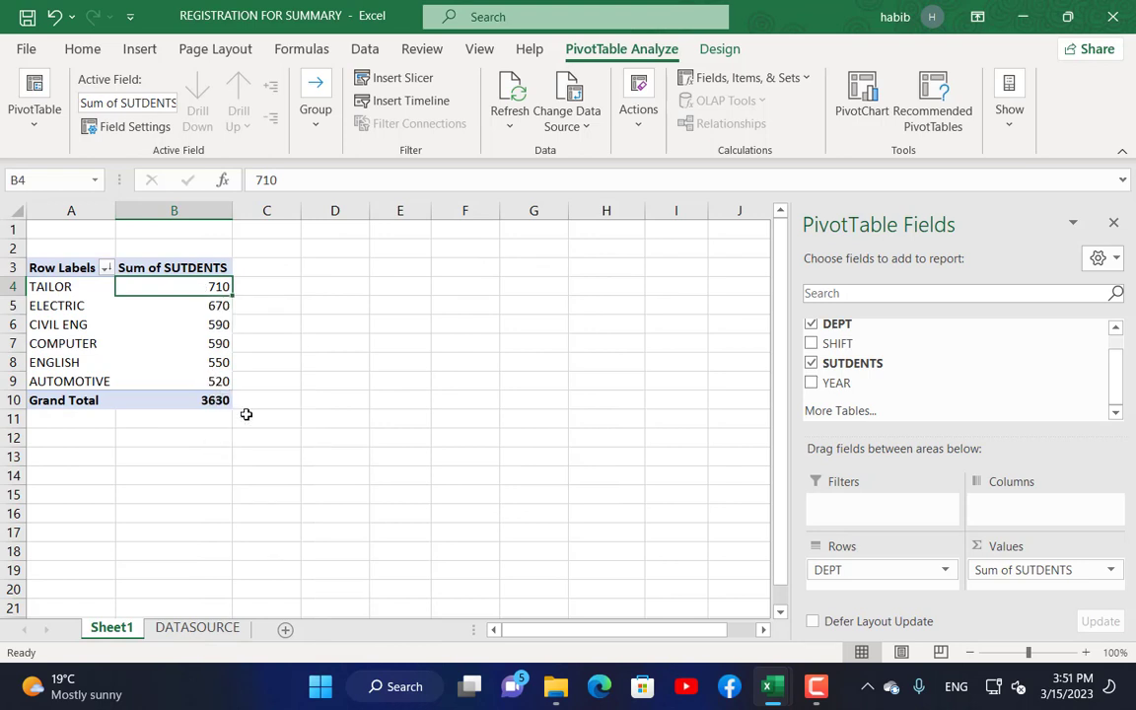
# Show the student values as Difference From, with DEPT as the base field and TAILOR as the base item
pyautogui.rightClick(195, 286)
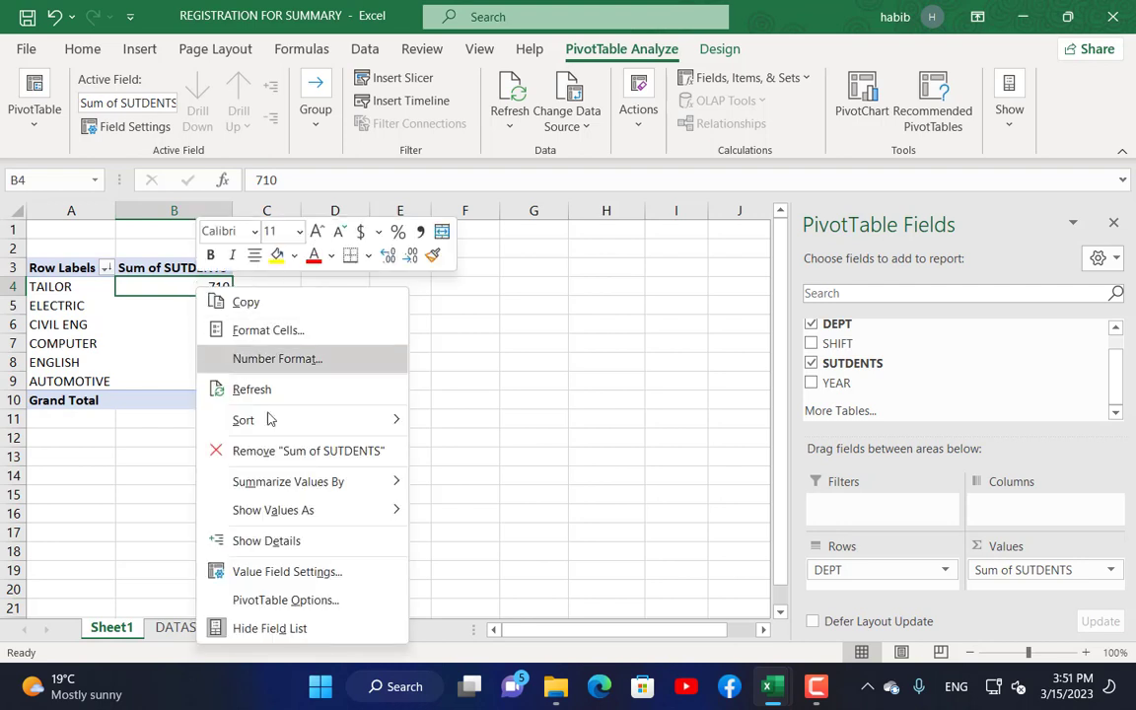
pyautogui.moveTo(325, 511)
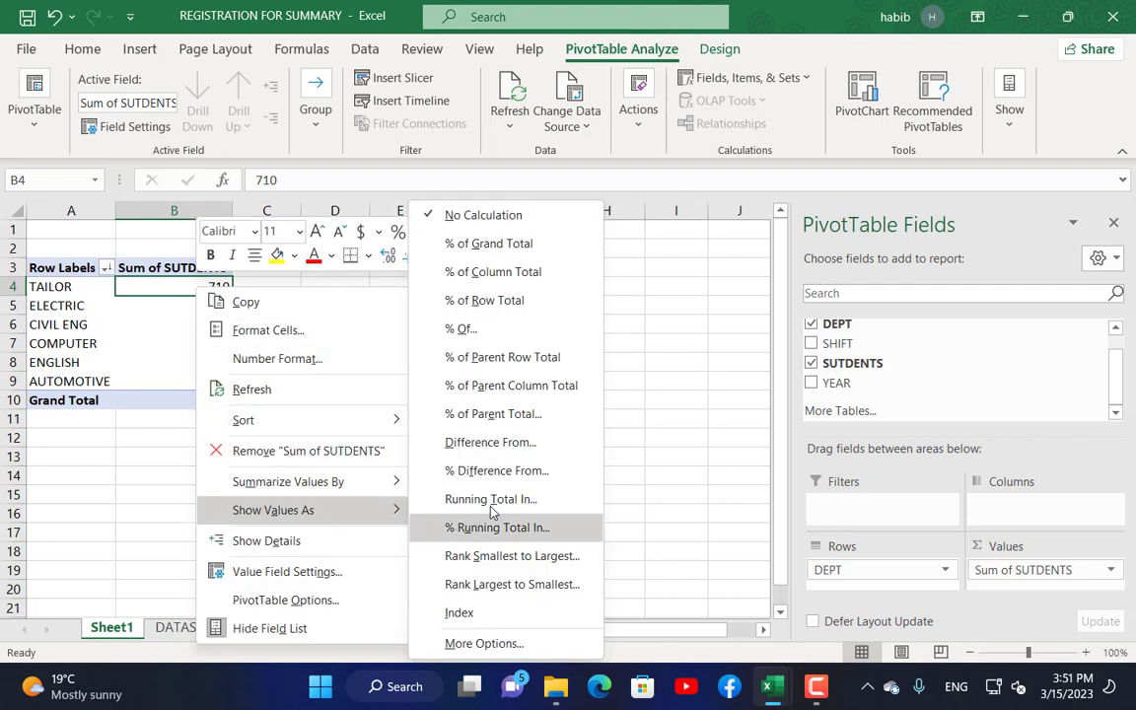
pyautogui.click(516, 455)
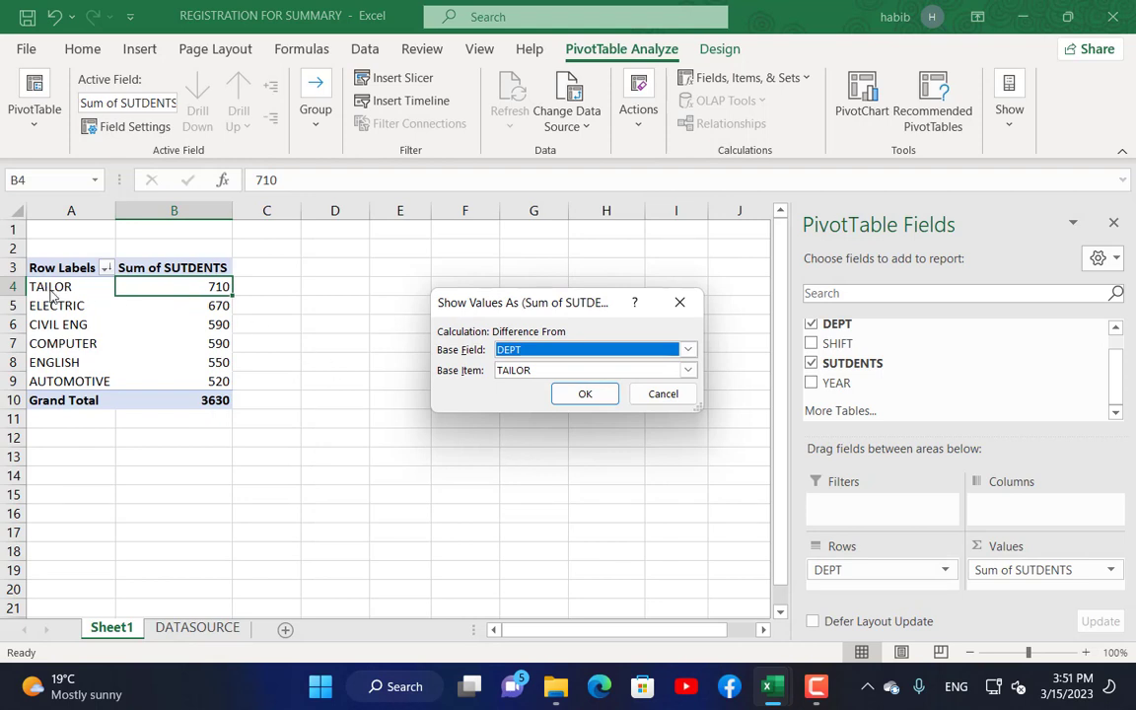
pyautogui.click(520, 371)
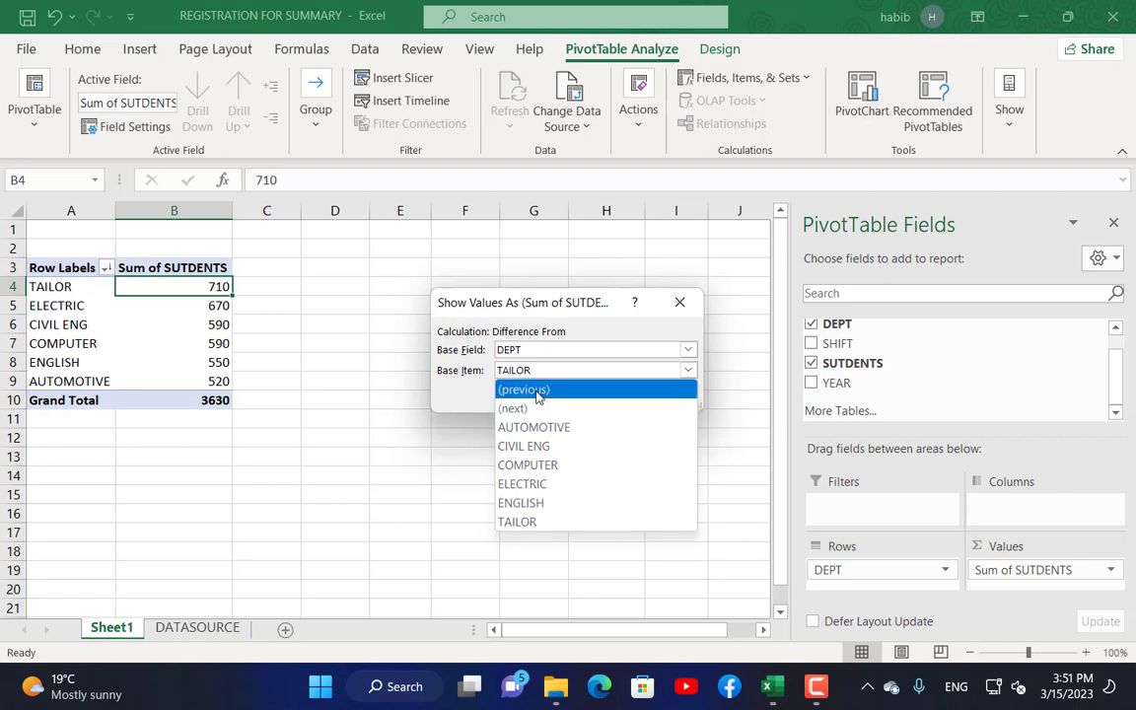
pyautogui.click(425, 323)
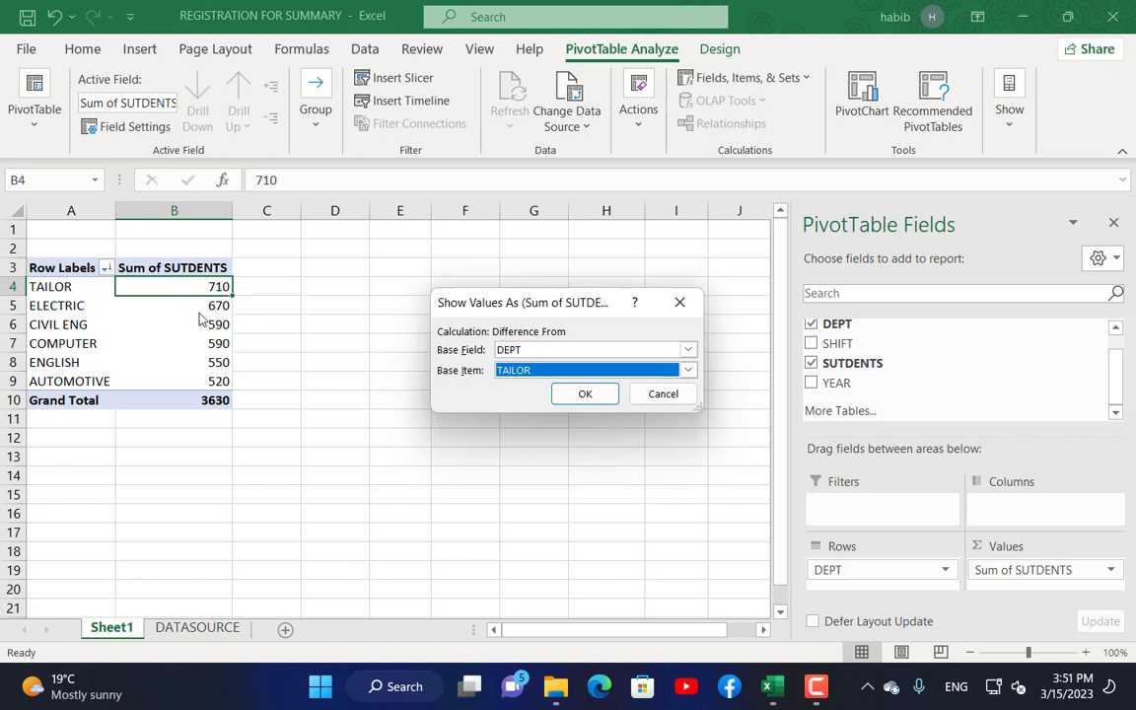
pyautogui.click(583, 396)
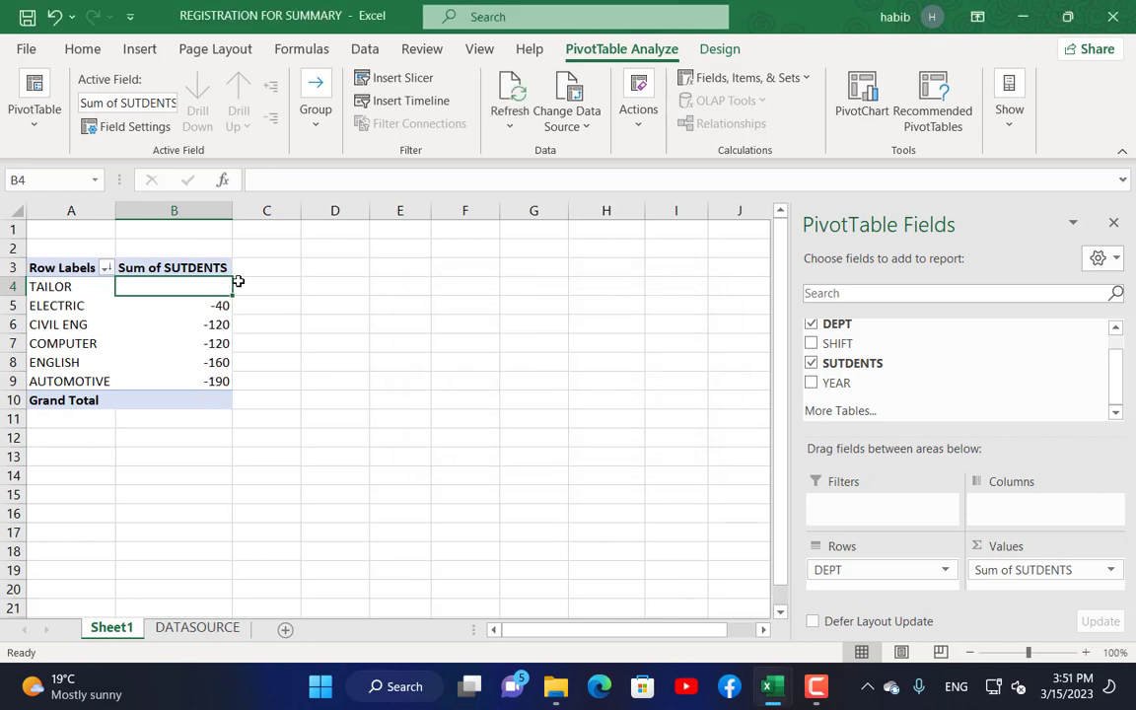
# Change the Difference From calculation of the student sums to use AUTOMOTIVE as the base item, with DEPT as the base field
pyautogui.moveTo(182, 309)
pyautogui.moveTo(225, 388)
pyautogui.rightClick(216, 381)
pyautogui.moveTo(337, 248)
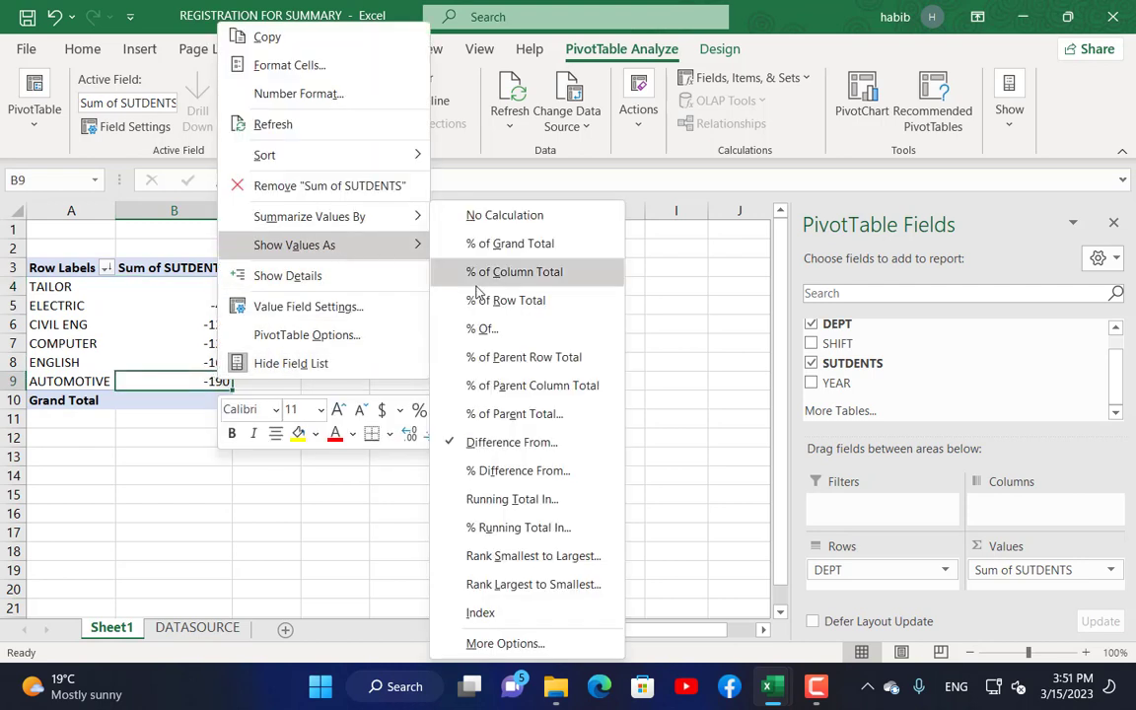
pyautogui.click(512, 441)
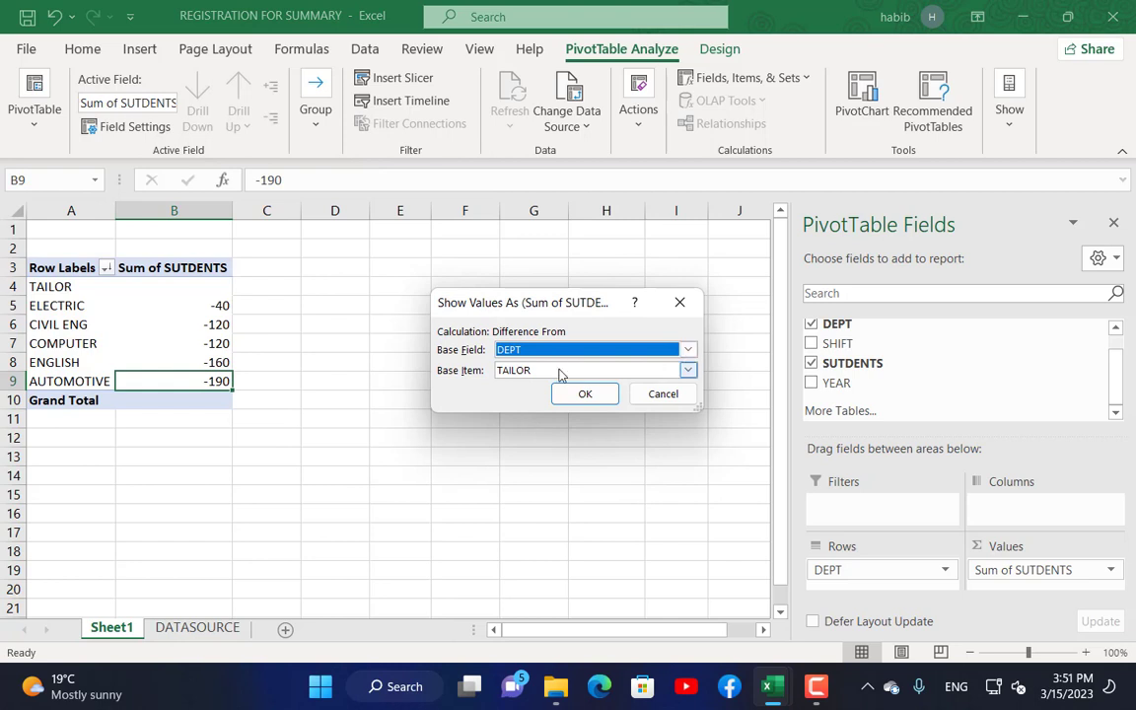
pyautogui.click(560, 370)
pyautogui.click(562, 425)
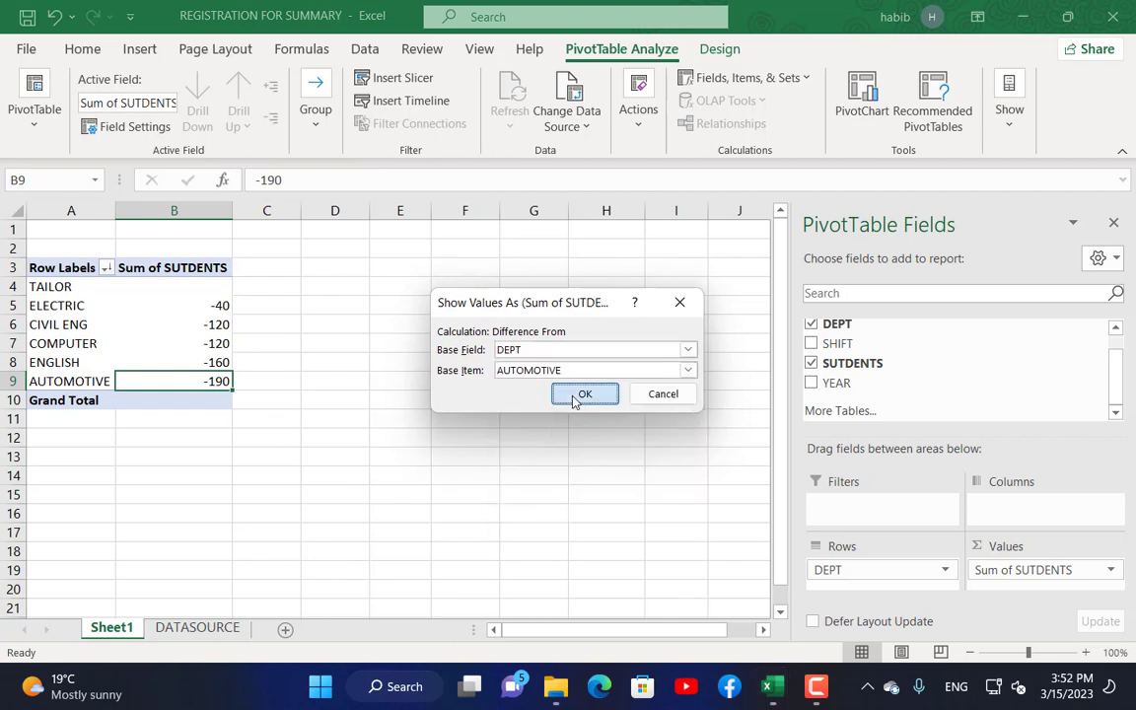
pyautogui.click(580, 395)
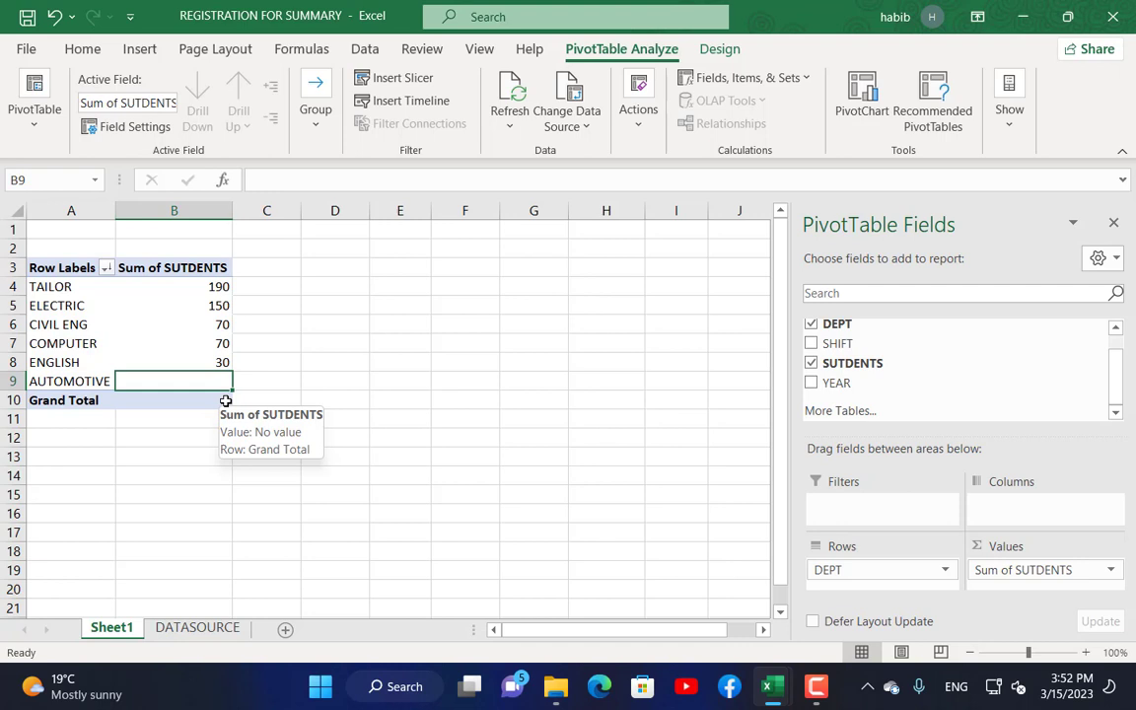
# Show the student values as % Difference From, with DEPT as the base field and TAILOR as the base item
pyautogui.rightClick(205, 287)
pyautogui.moveTo(345, 514)
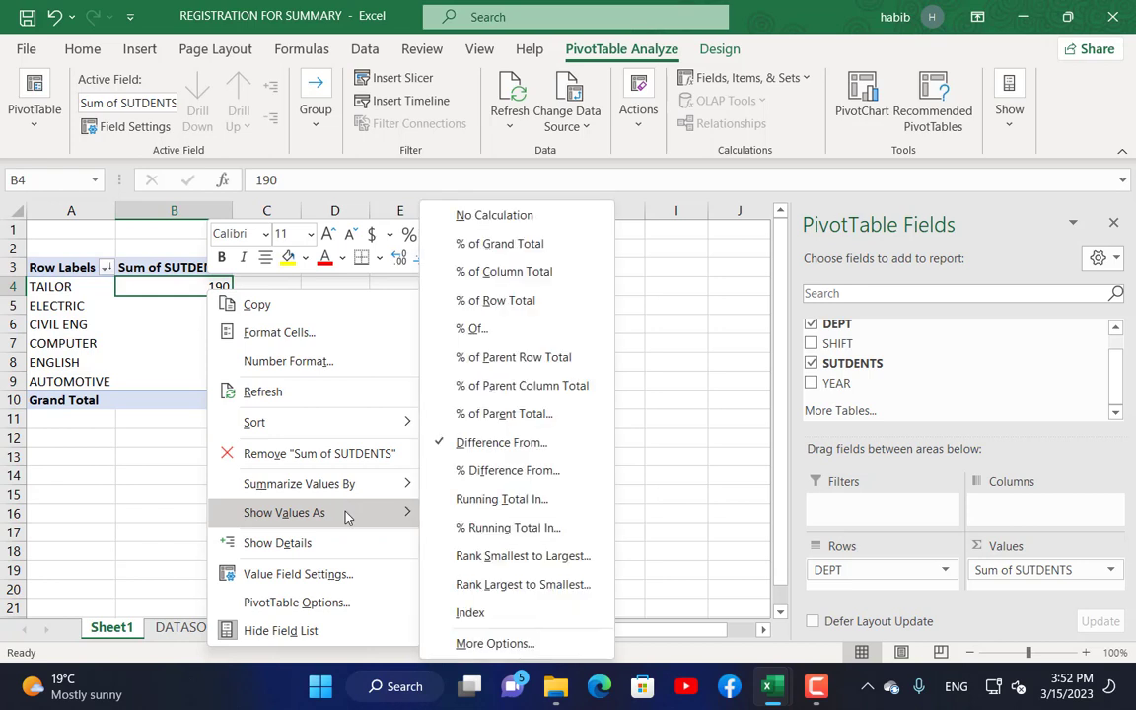
pyautogui.click(525, 470)
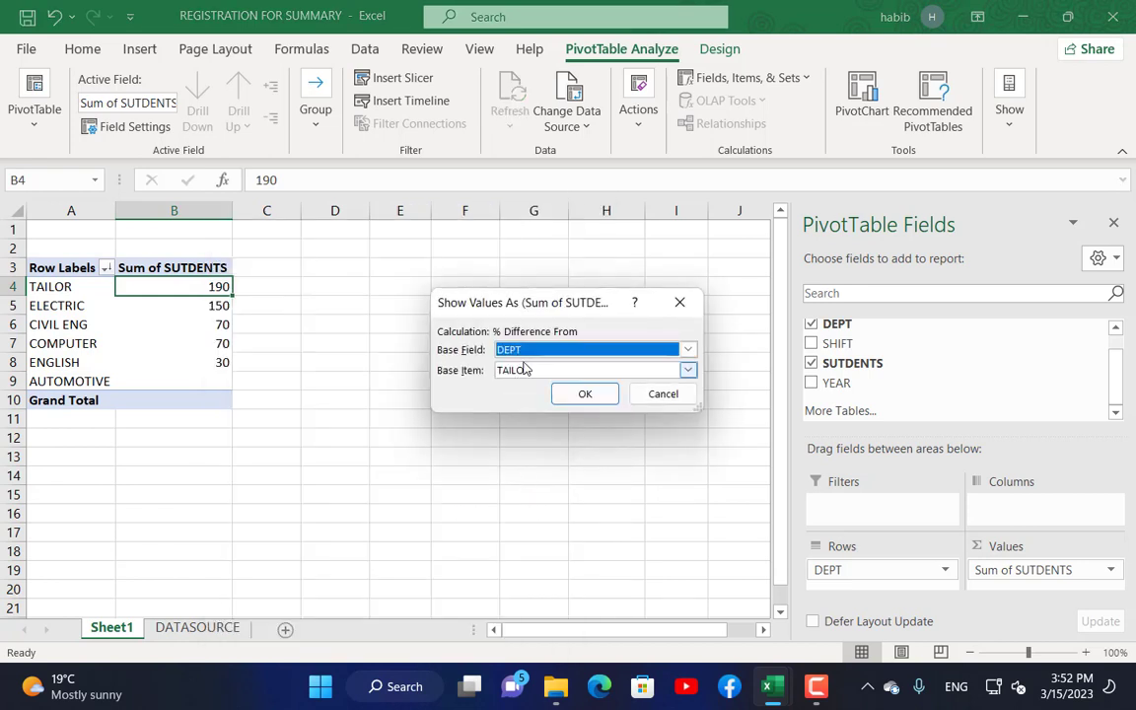
pyautogui.click(584, 394)
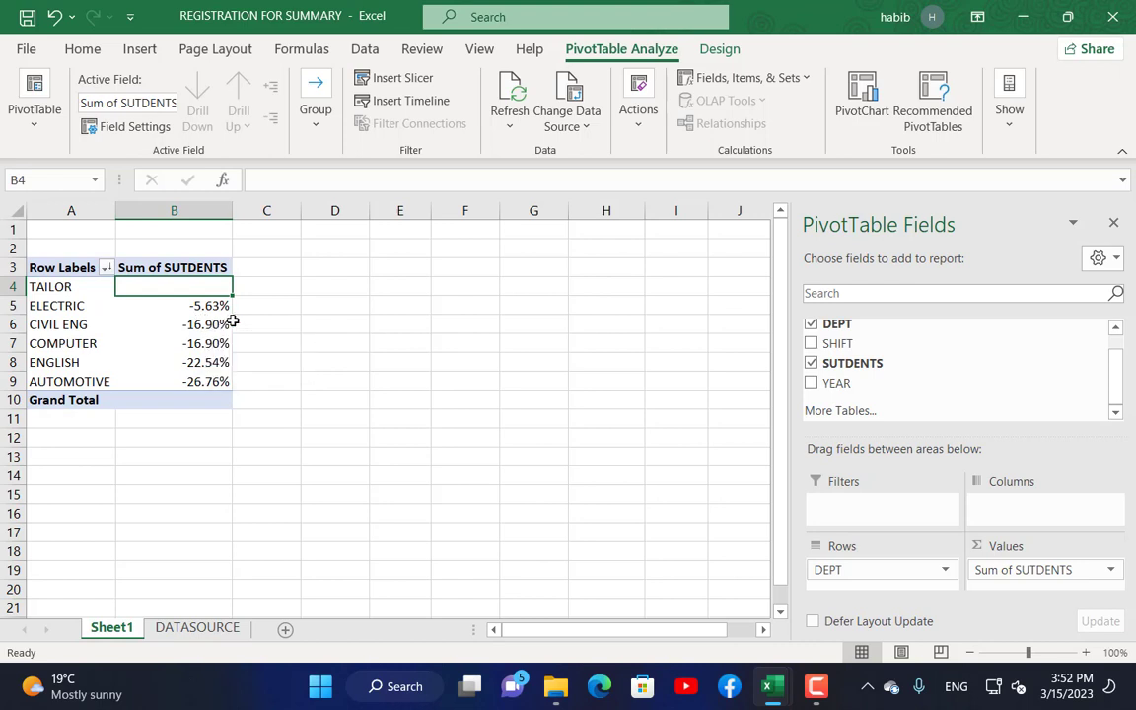
# Change the % Difference From calculation to use AUTOMOTIVE as the base item in the DEPT field
pyautogui.rightClick(197, 383)
pyautogui.moveTo(322, 248)
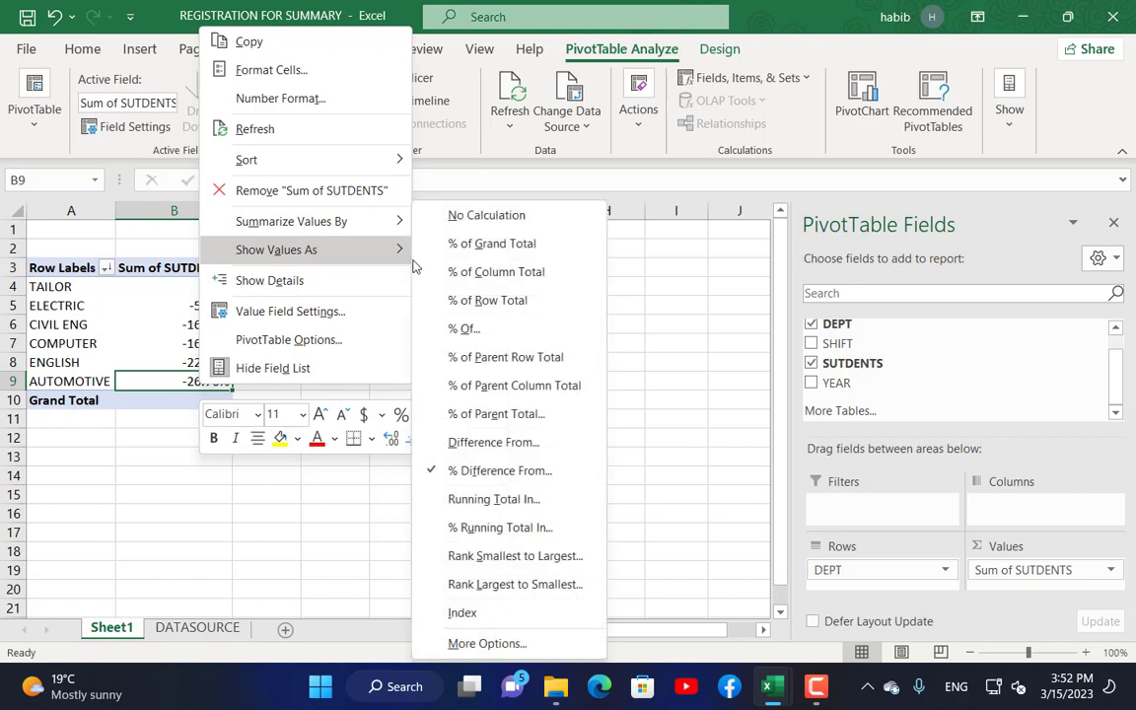
pyautogui.click(500, 470)
pyautogui.click(552, 375)
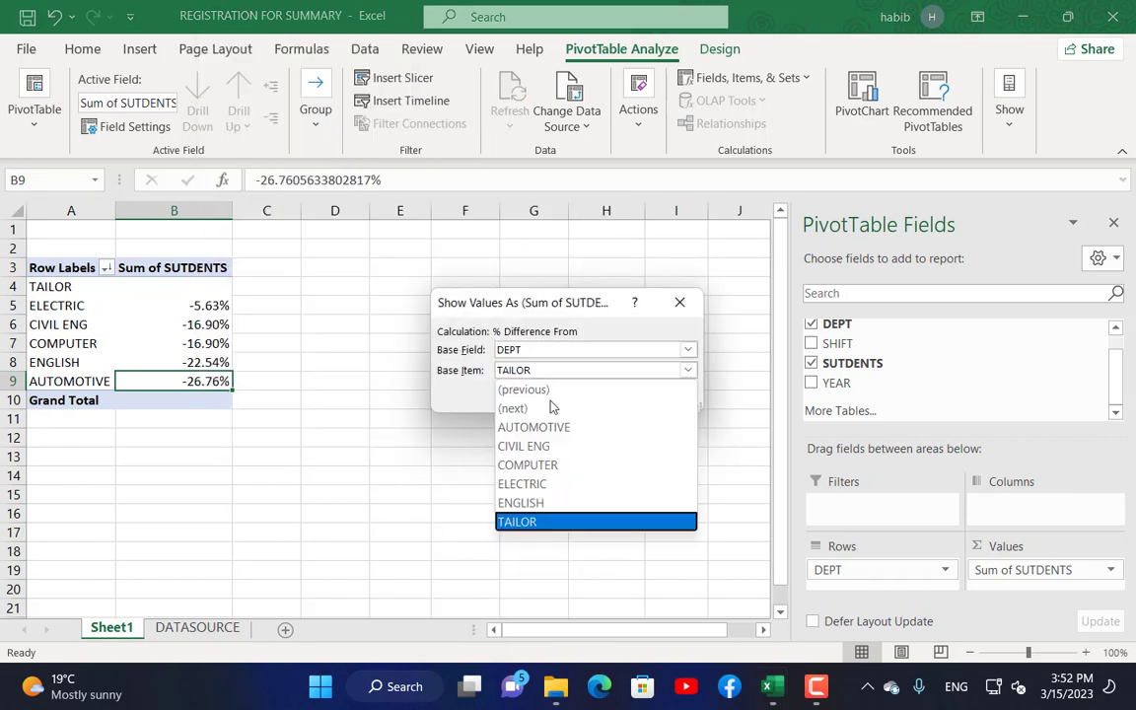
pyautogui.click(561, 428)
pyautogui.click(583, 395)
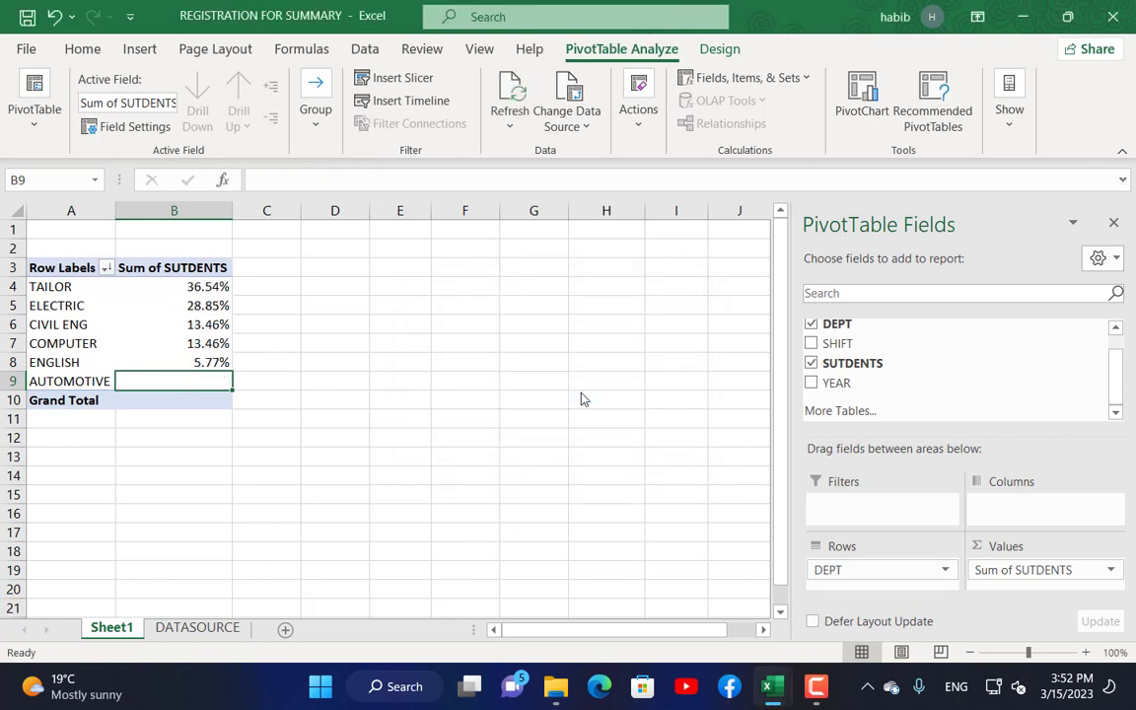
# Set the student values back to No Calculation so they show as plain sums
pyautogui.rightClick(218, 357)
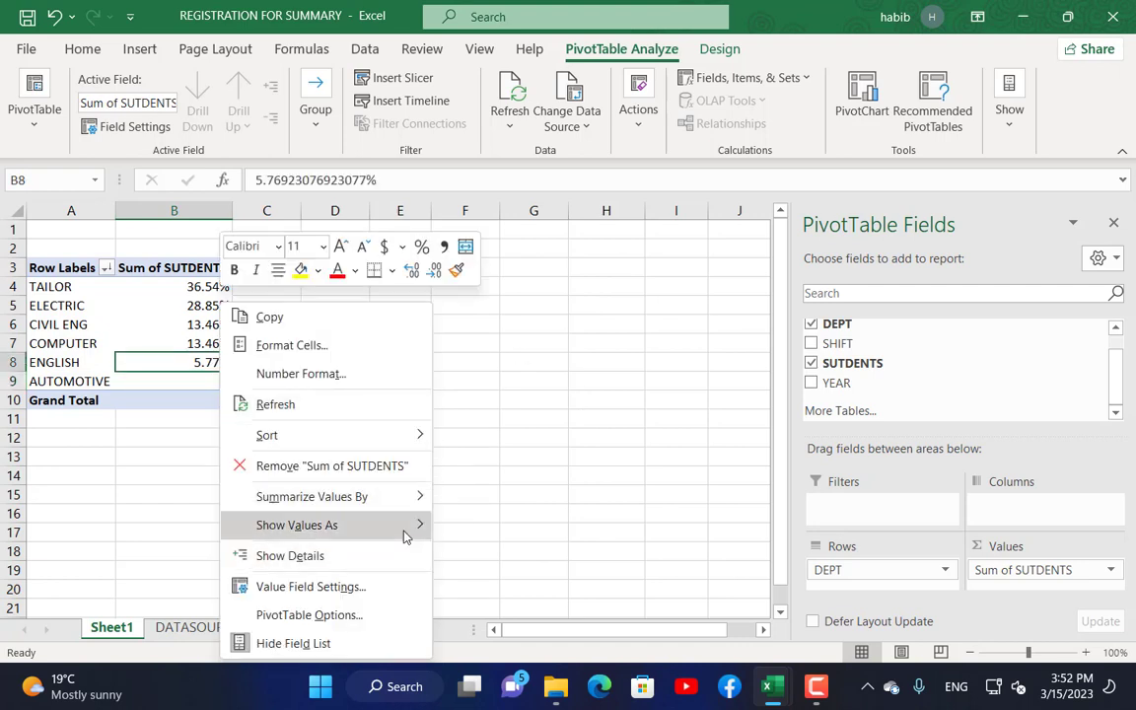
pyautogui.moveTo(403, 533)
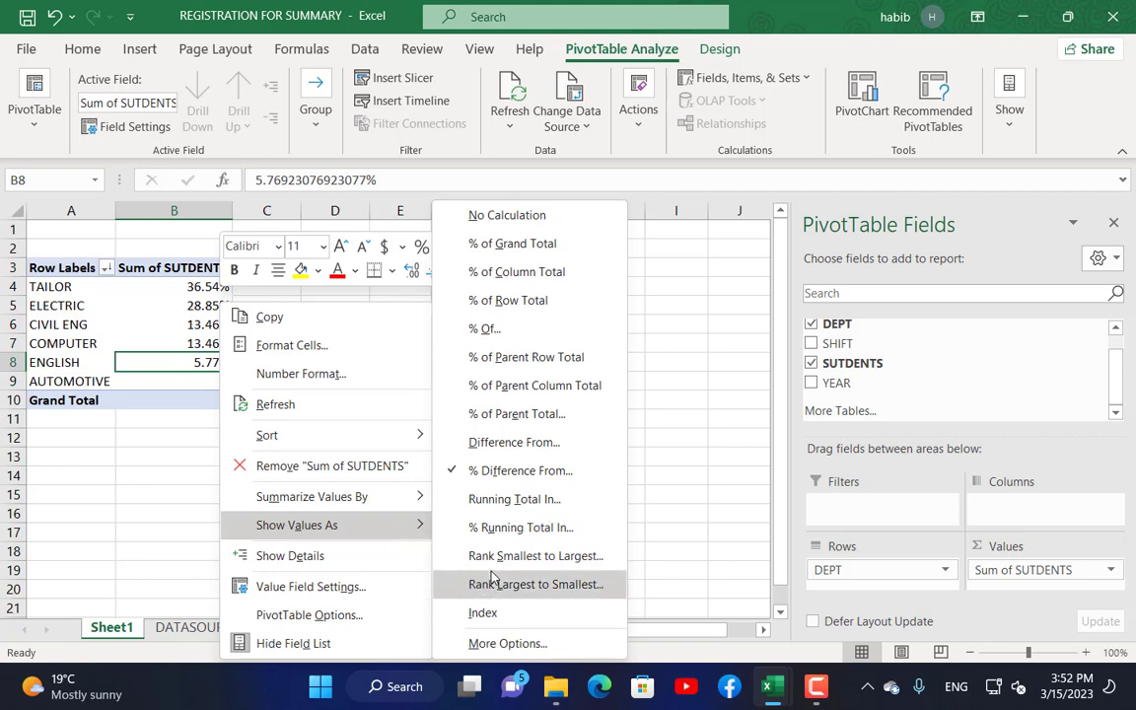
pyautogui.click(483, 214)
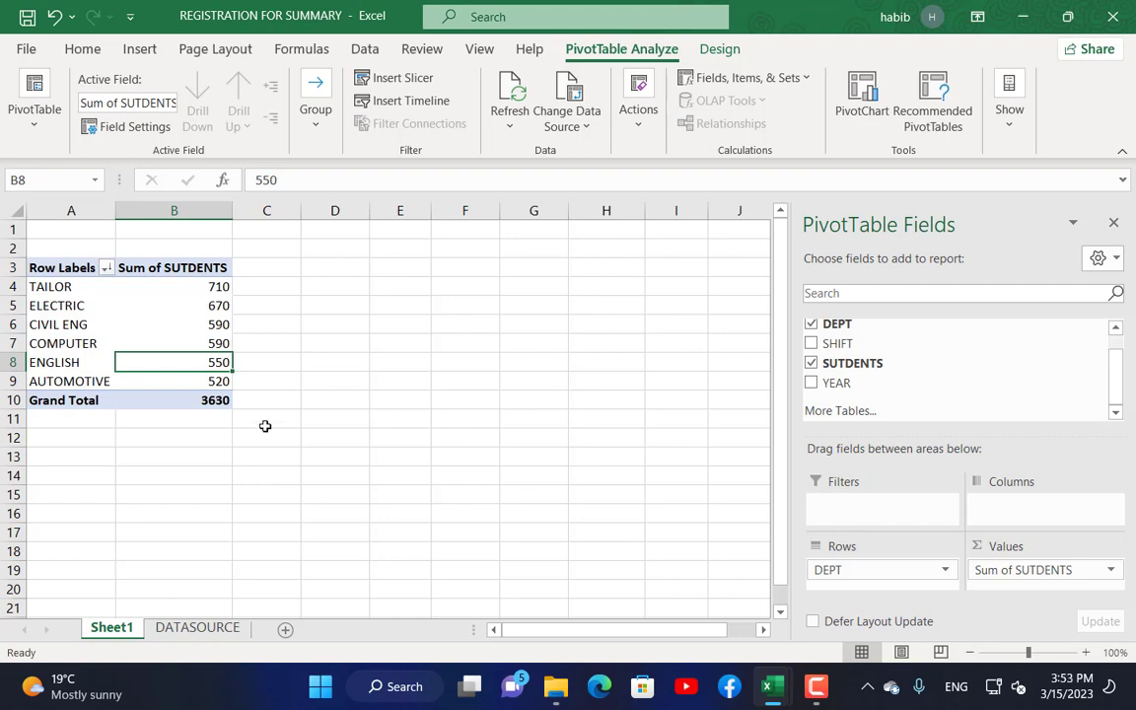
# Show the student values as Rank Largest to Smallest, with DEPT as the base field
pyautogui.rightClick(206, 306)
pyautogui.moveTo(342, 525)
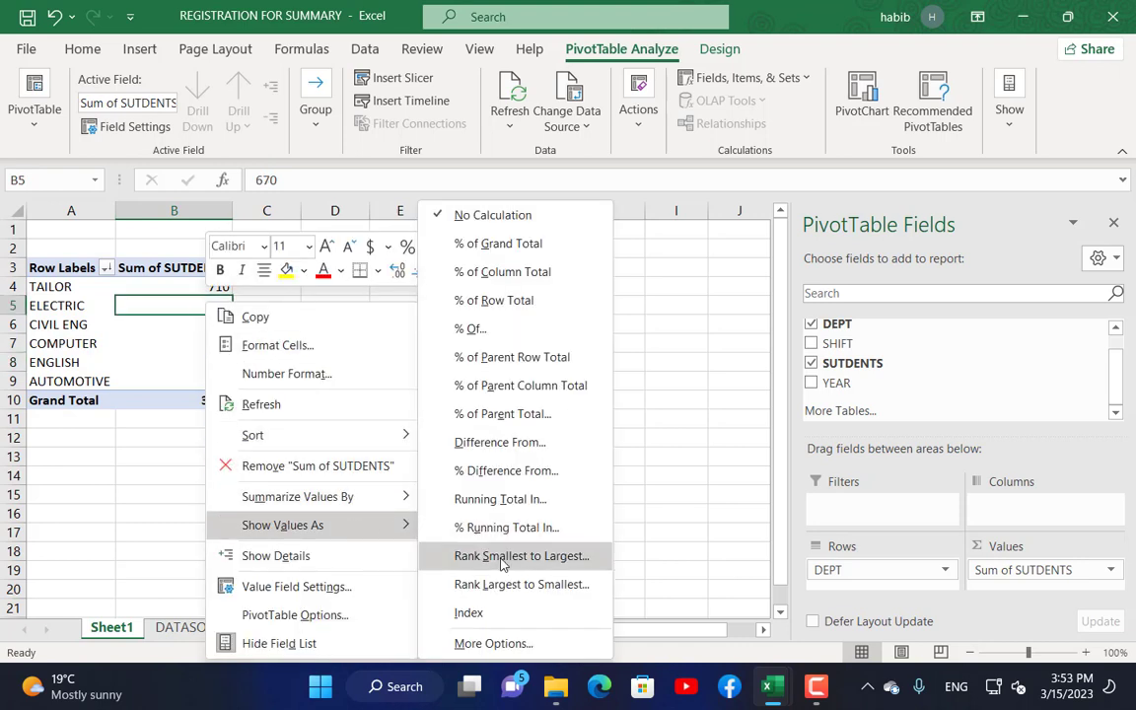
pyautogui.click(505, 590)
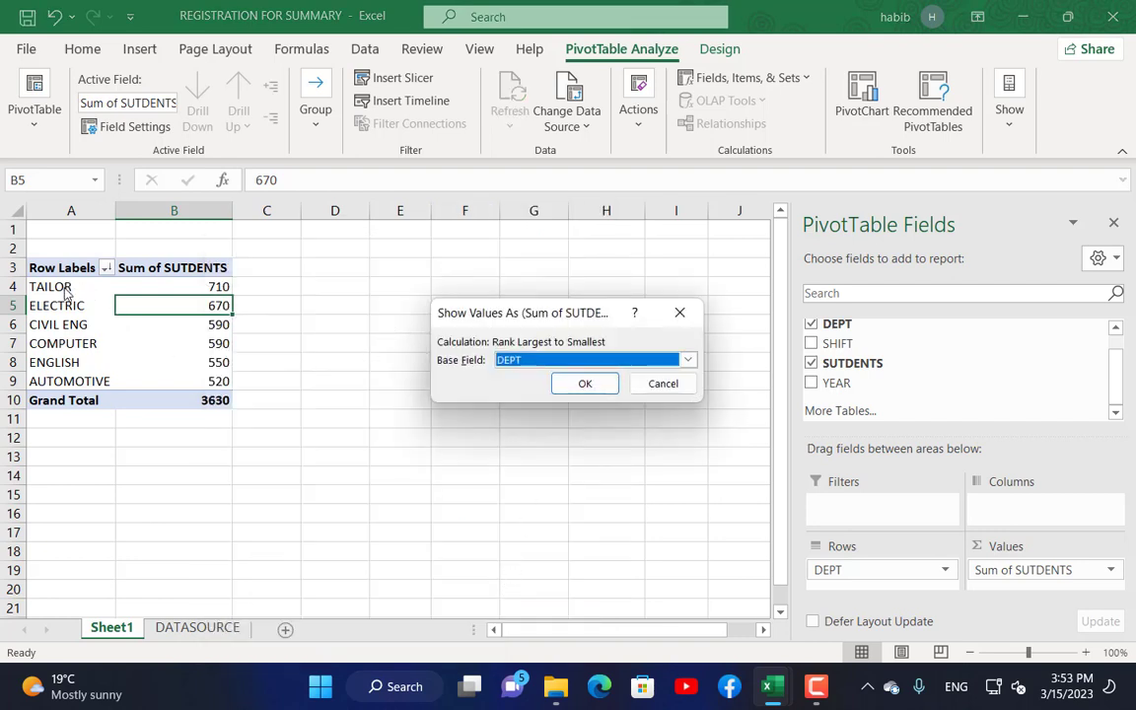
pyautogui.click(588, 385)
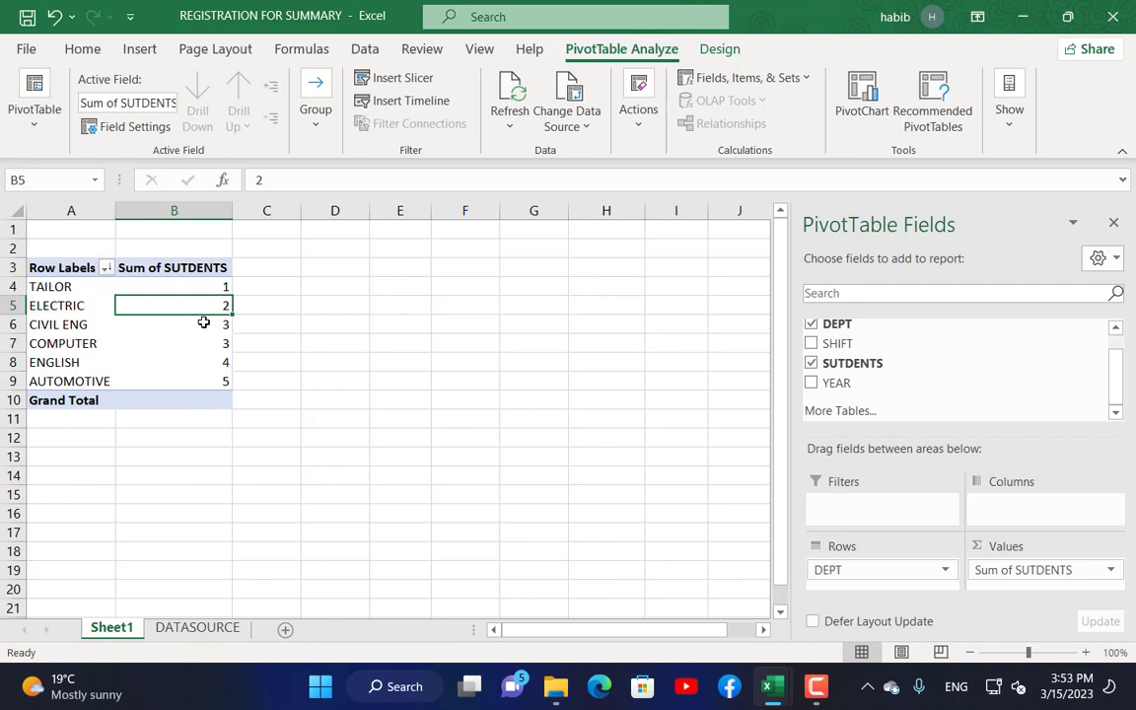
# Switch the student values to Rank Smallest to Largest, with DEPT as the base field
pyautogui.rightClick(202, 286)
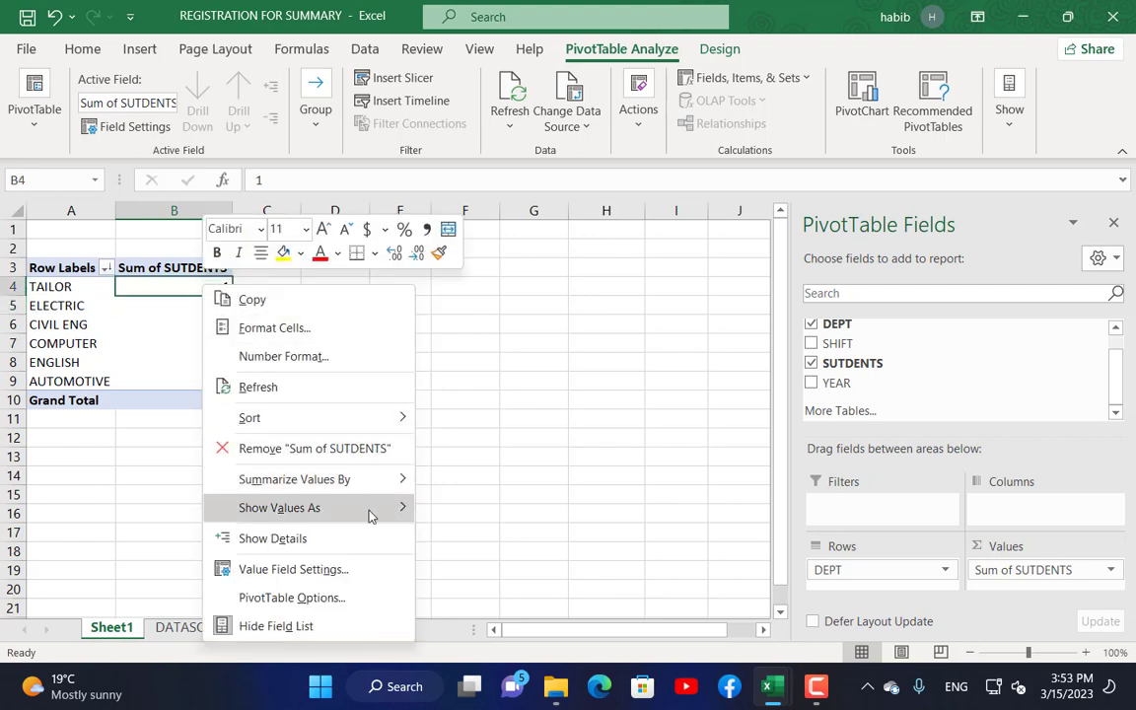
pyautogui.moveTo(367, 513)
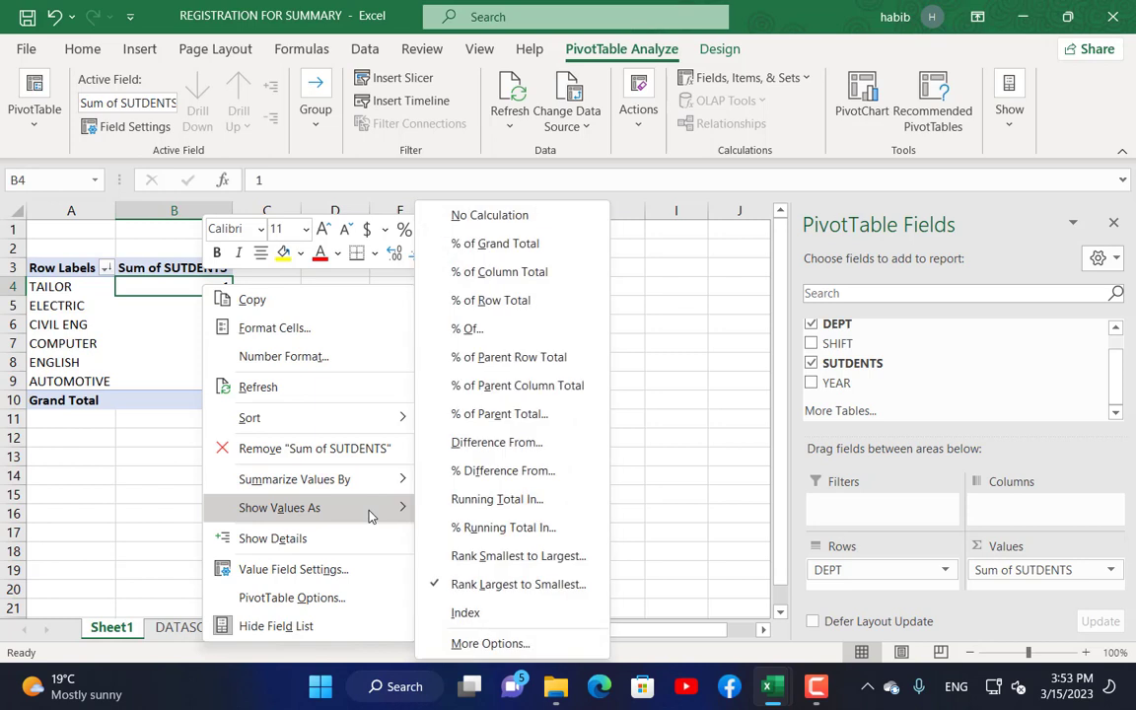
pyautogui.click(523, 562)
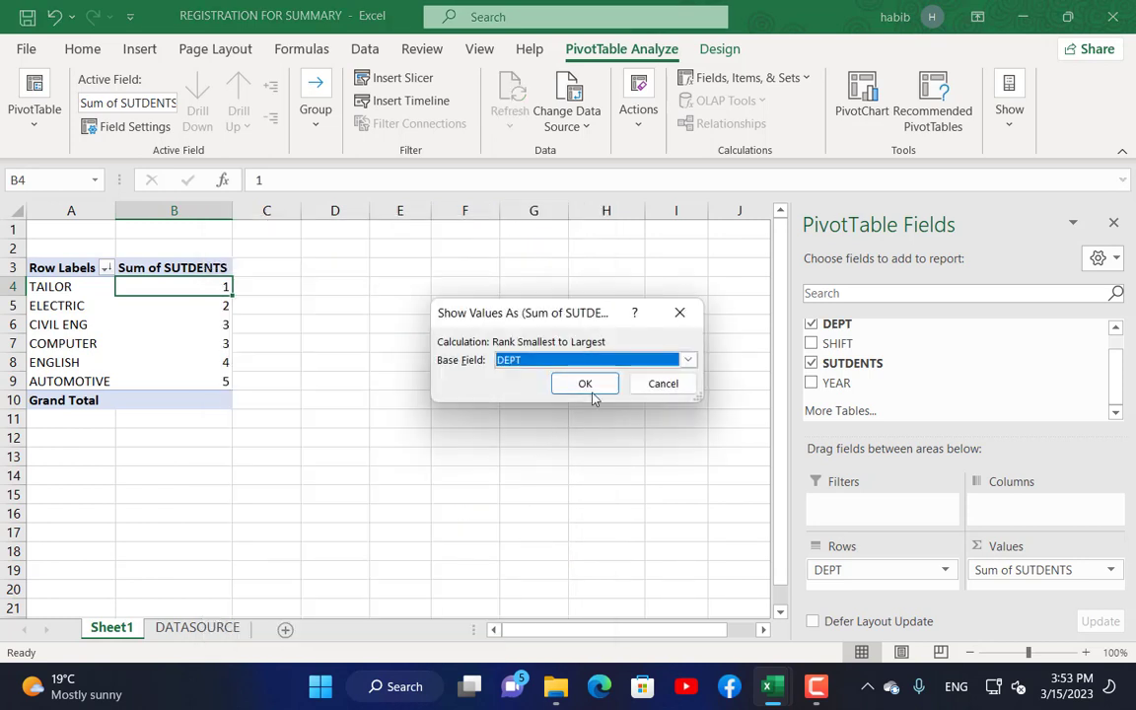
pyautogui.click(585, 383)
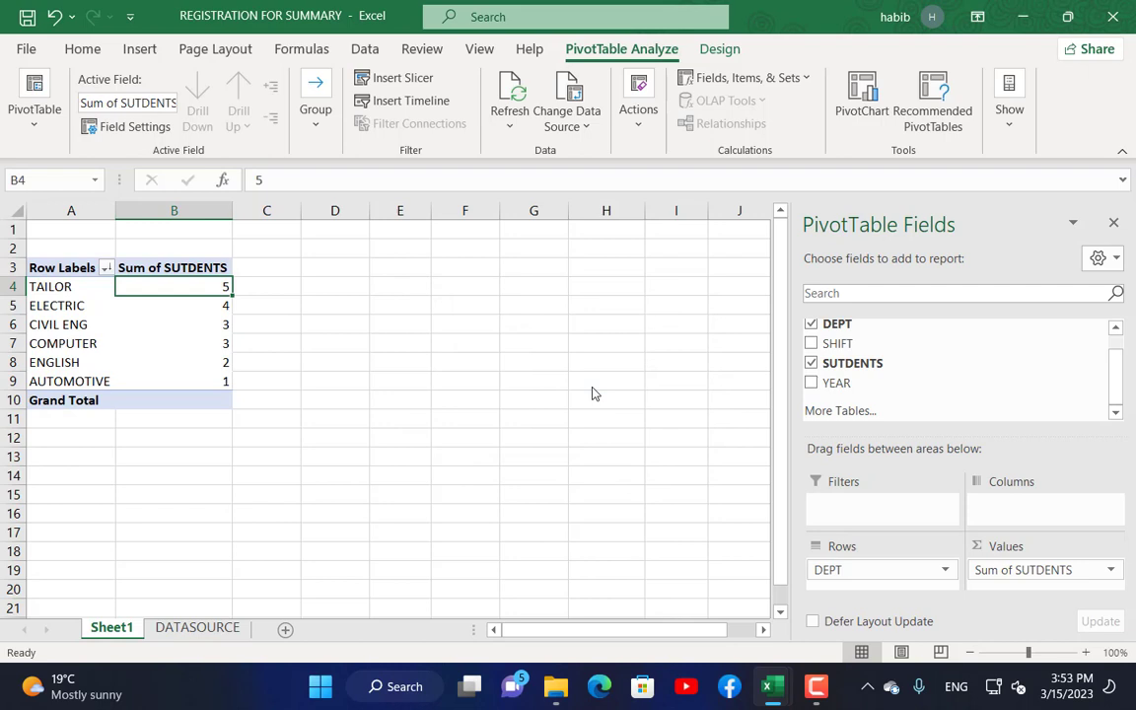